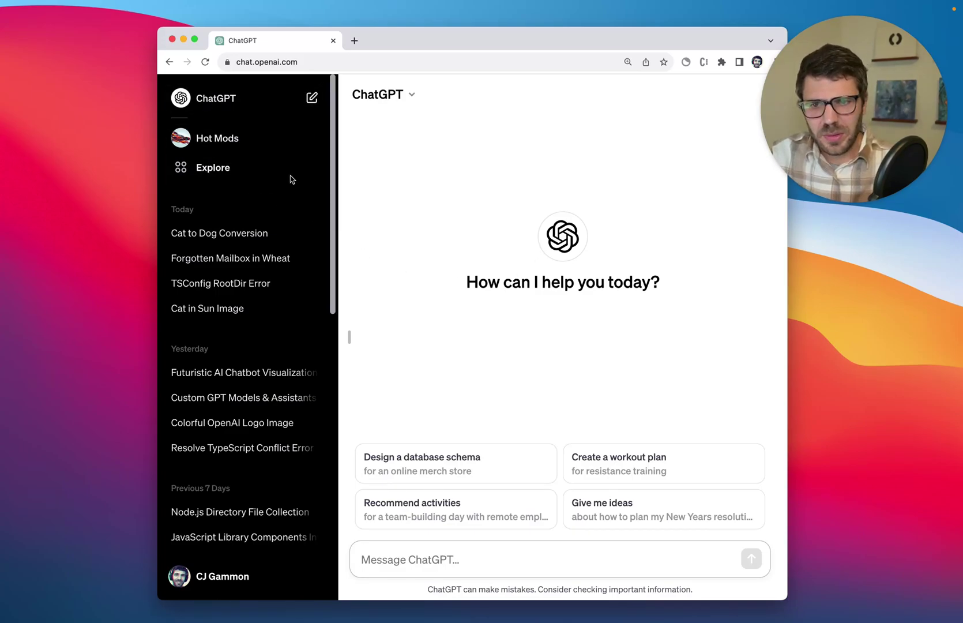
- Browse the Explore GPTs list, then start a new GPT with Create a GPT
left_click(190, 175)
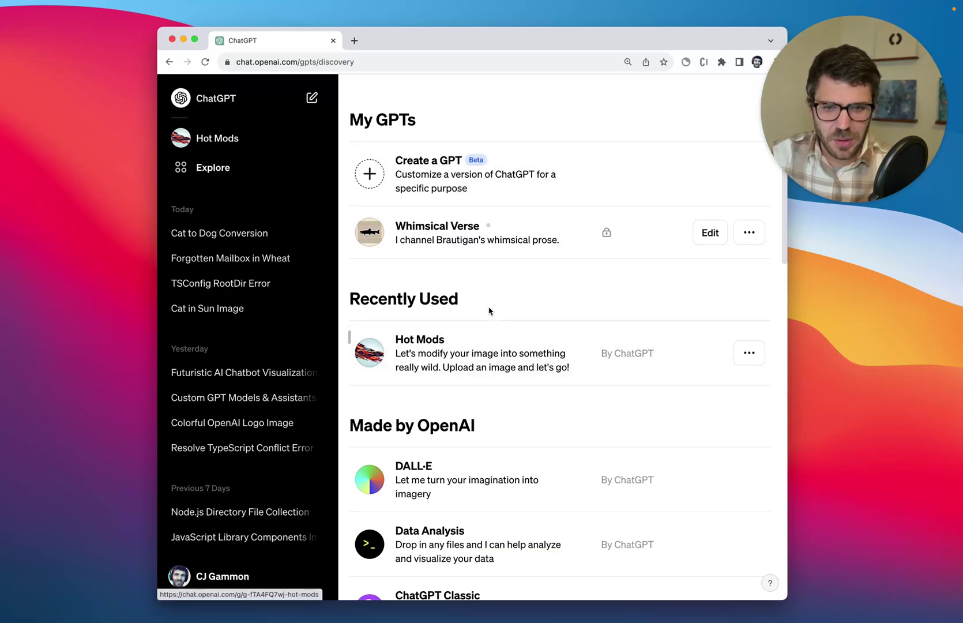
scroll(506, 334, "down", 10)
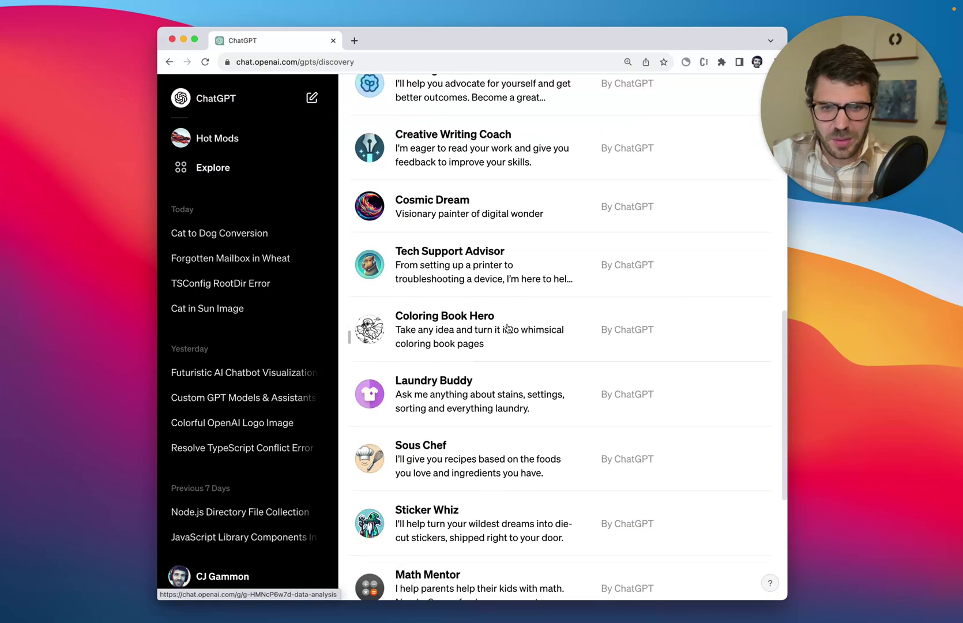
scroll(507, 328, "down", 5)
scroll(508, 328, "up", 10)
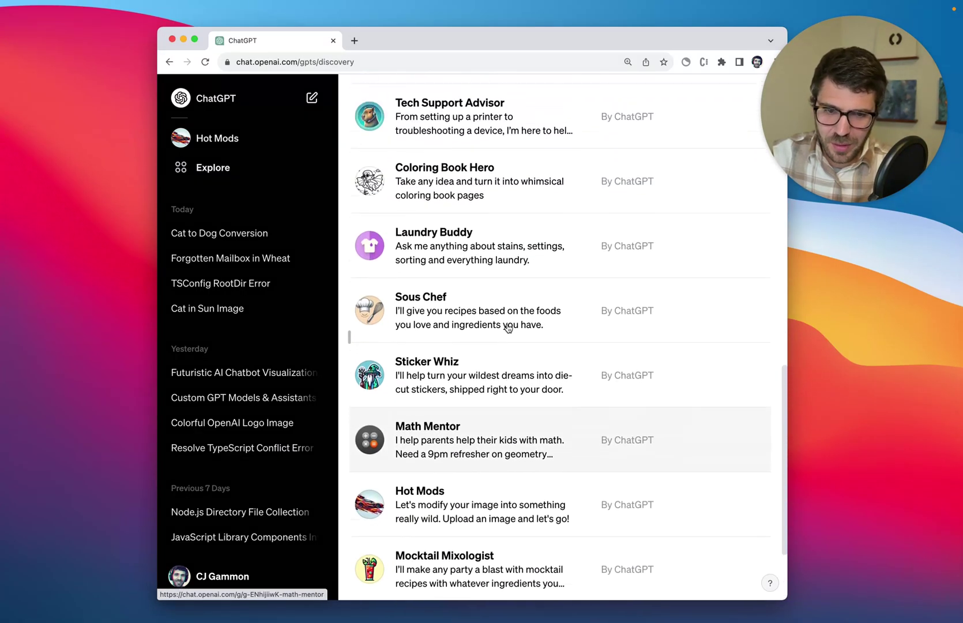
scroll(507, 327, "up", 8)
left_click(416, 255)
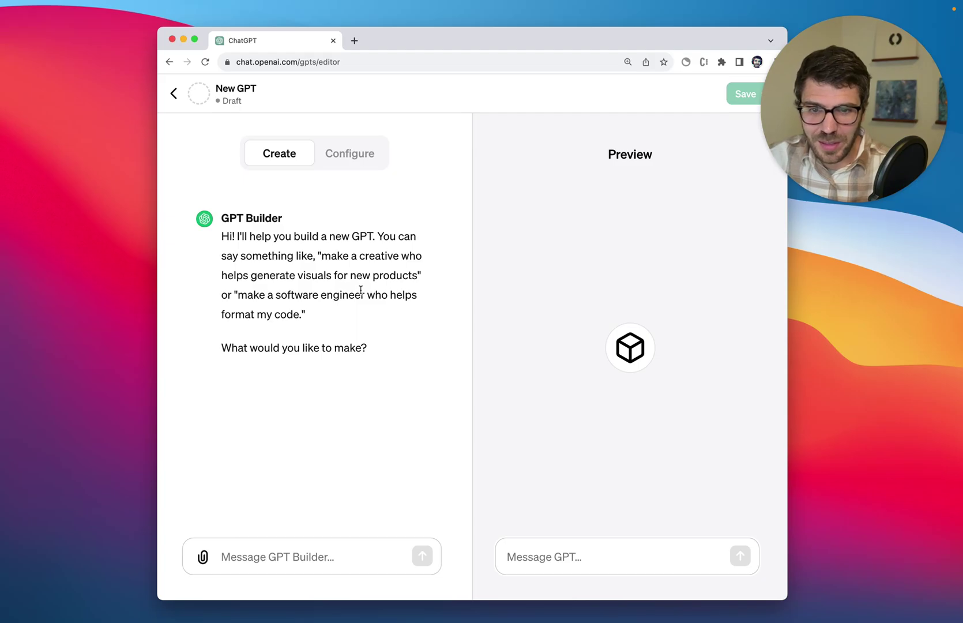
- Switch the new GPT to the Configure tab and scroll down to Capabilities and Actions
left_click(341, 158)
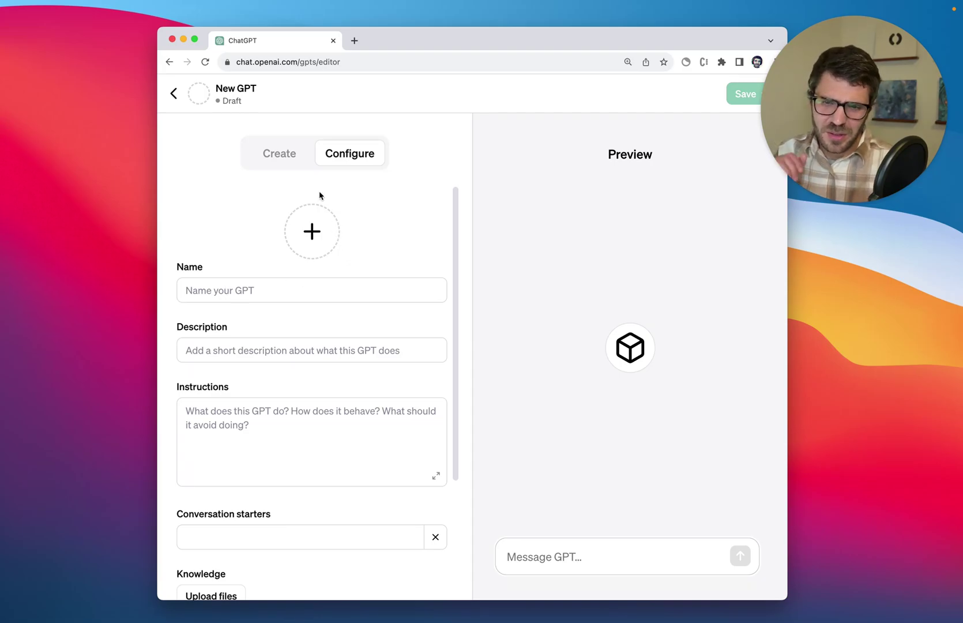
mouse_move(226, 323)
scroll(332, 353, "down", 3)
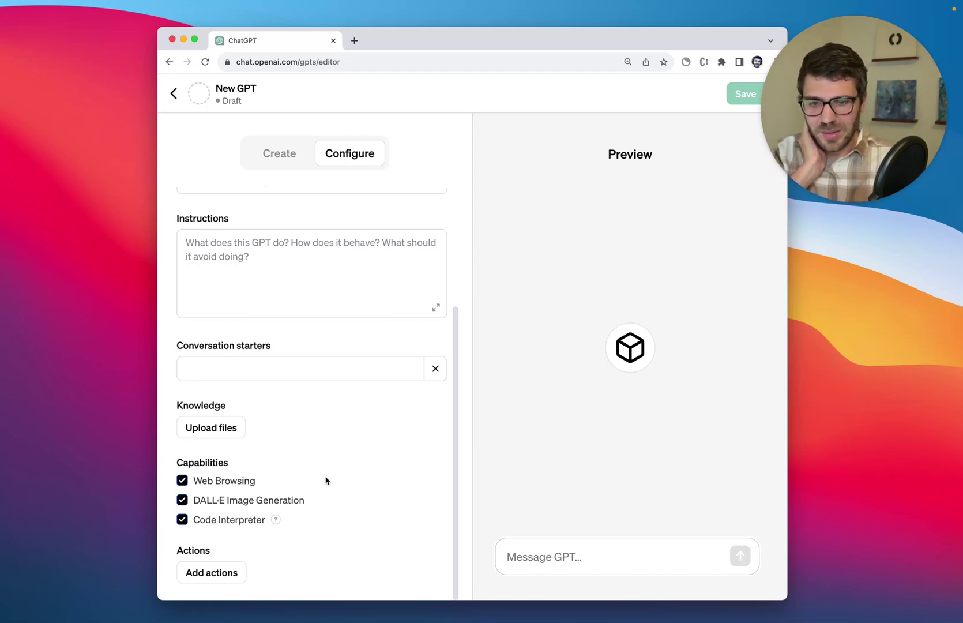
left_click(212, 575)
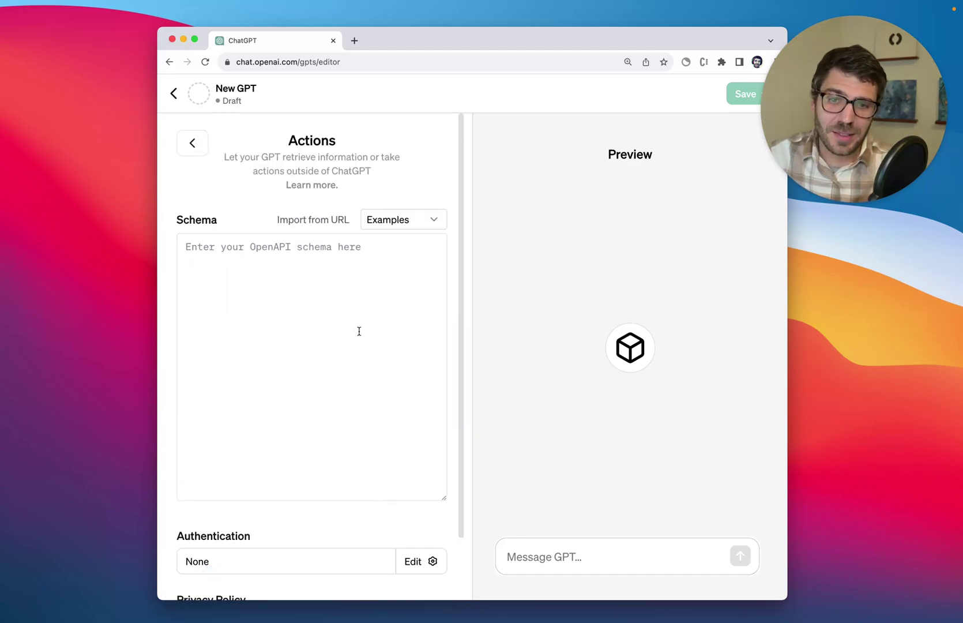
scroll(363, 346, "down", 3)
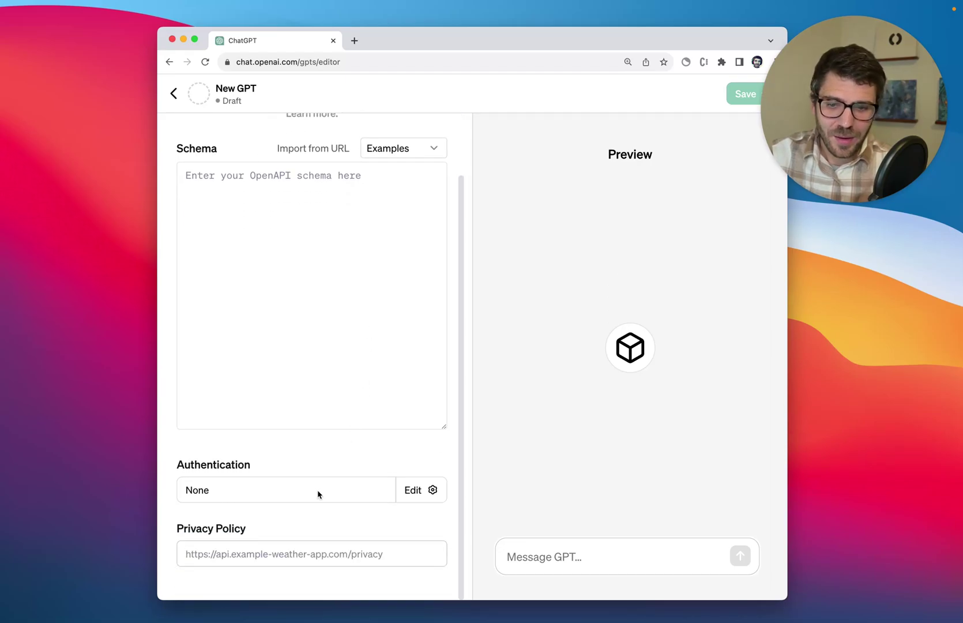
left_click(420, 492)
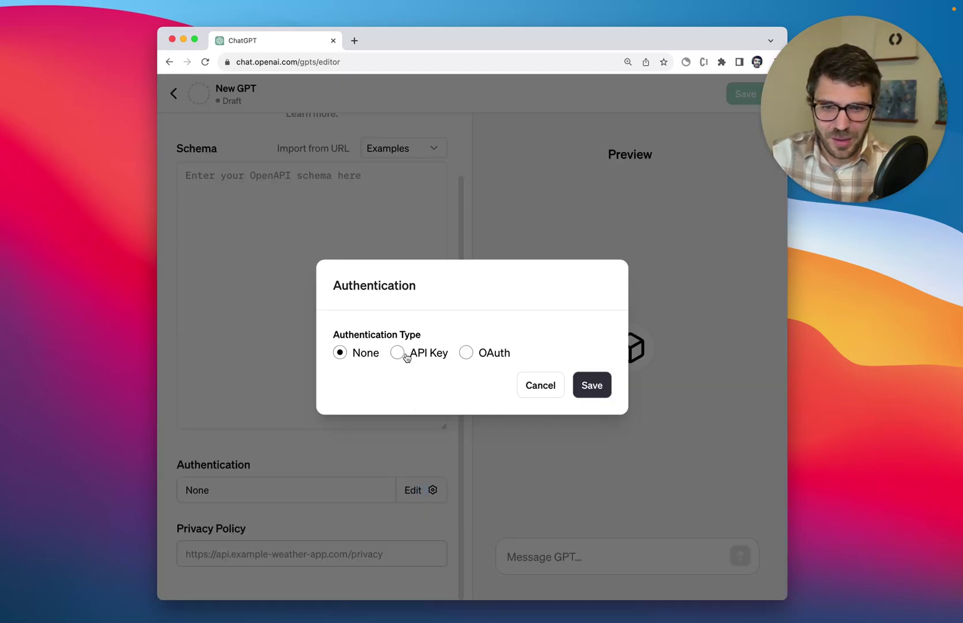
left_click(399, 356)
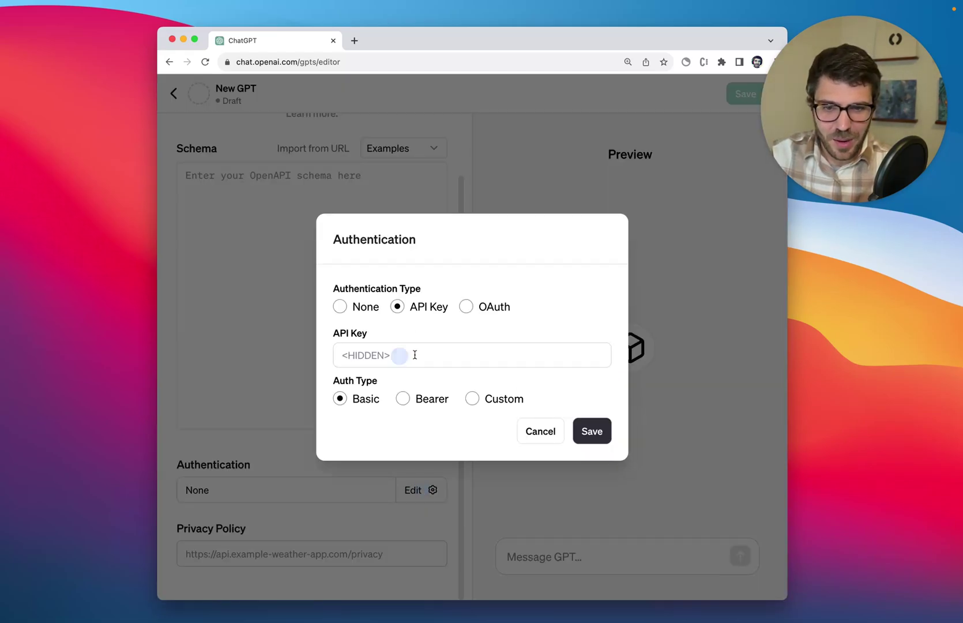
left_click(538, 432)
scroll(325, 397, "up", 2)
scroll(326, 396, "up", 1)
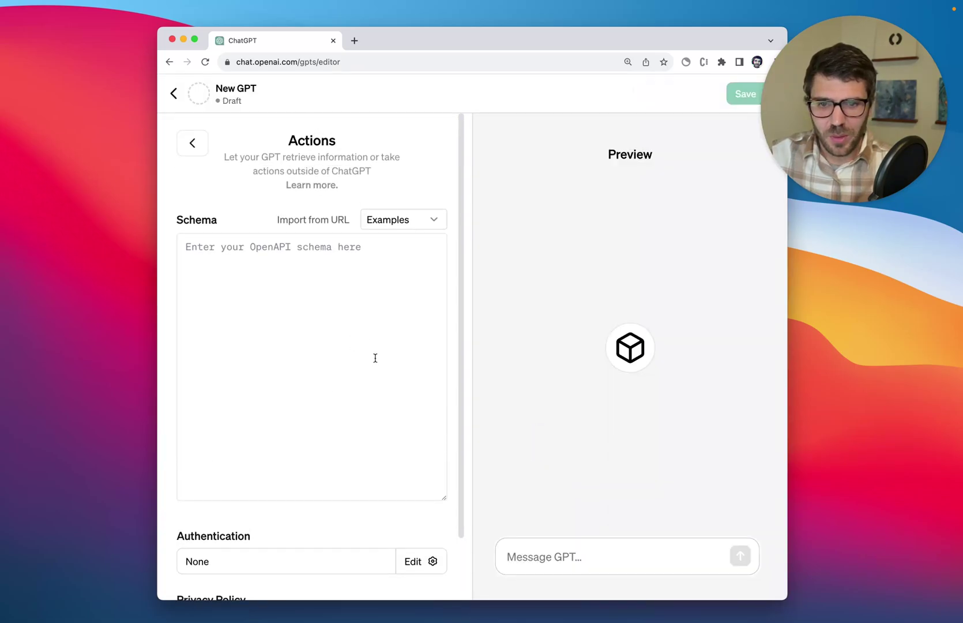
left_click(195, 141)
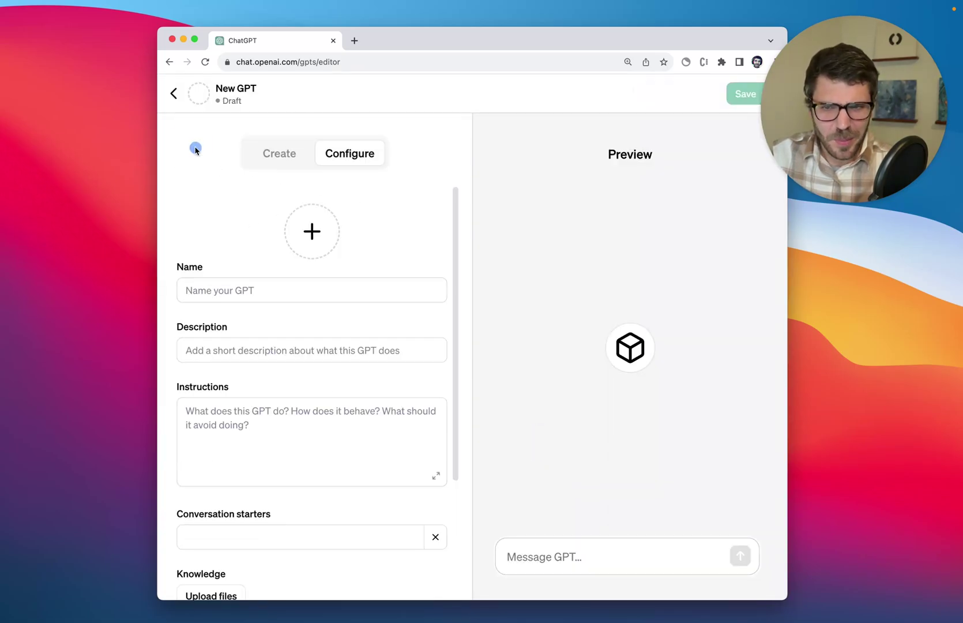
scroll(321, 398, "down", 3)
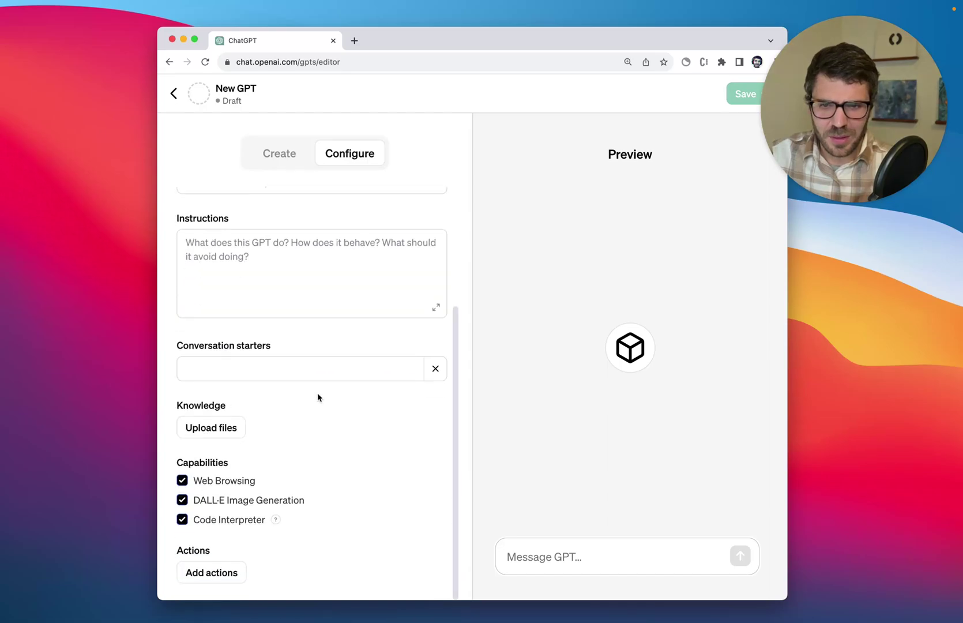
left_click(280, 157)
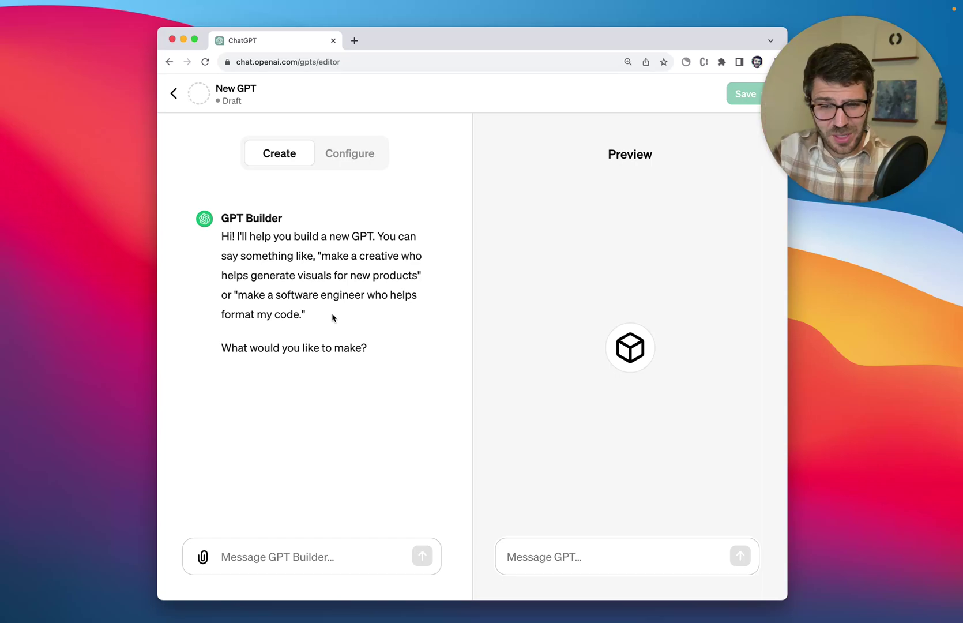
- Ask the GPT Builder for a party planning assistant that guides planning the perfect party
left_click(264, 557)
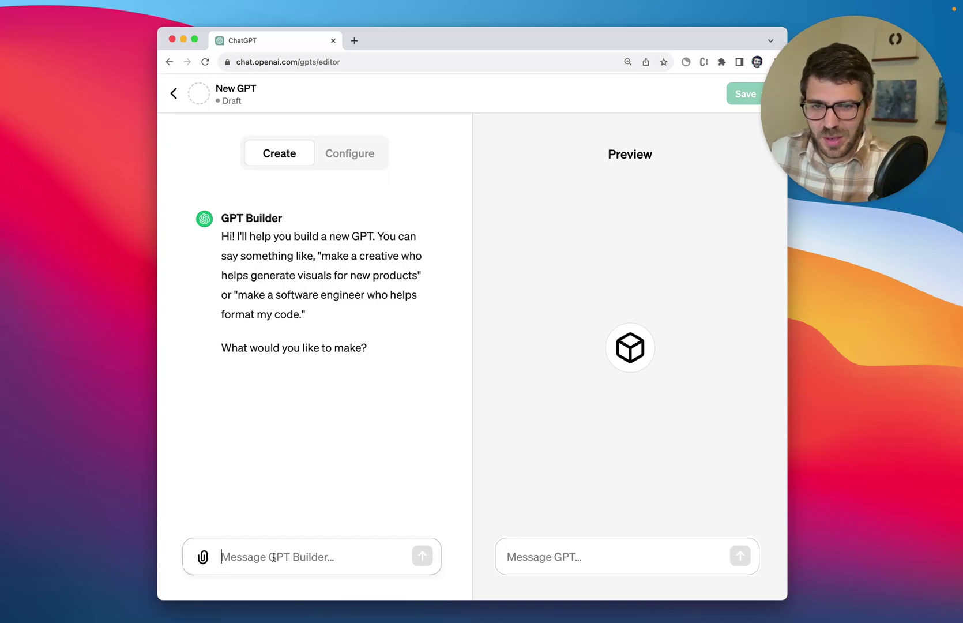
type("I'd like you to be a party planning assistant")
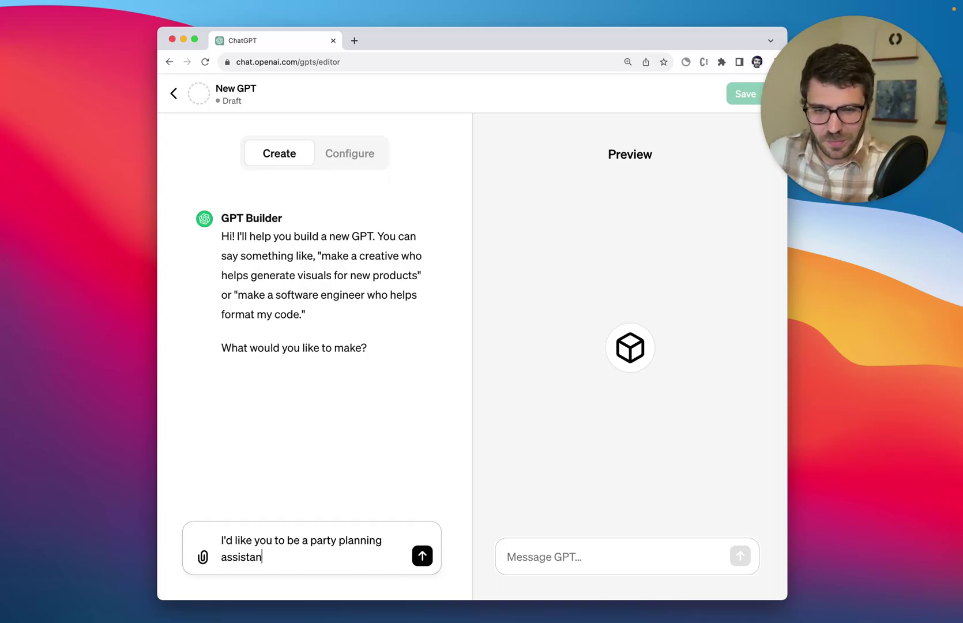
type("guiding me to plan the perfect party")
key("Return")
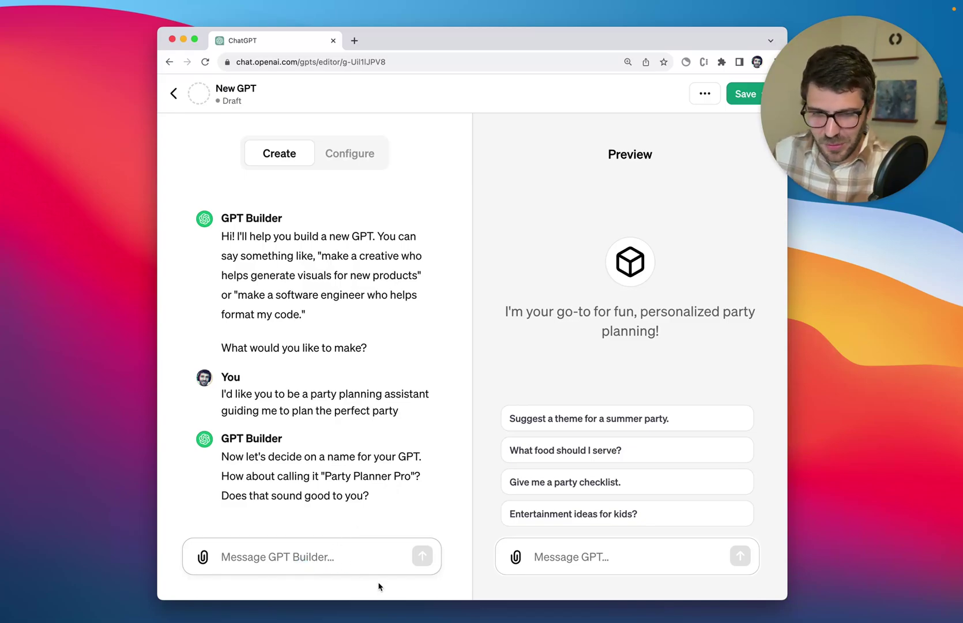
- Accept the name Party Planner Pro, request a simpler, less noisy image, and approve the balloon picture
type("sounds good")
key("Return")
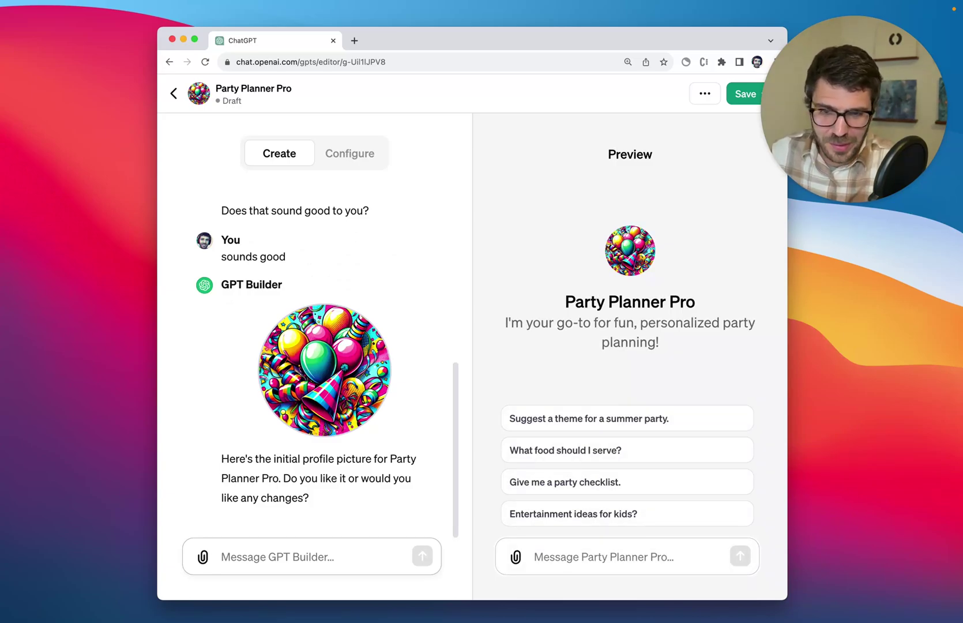
type("can you make it simpler and less noisy")
key("Return")
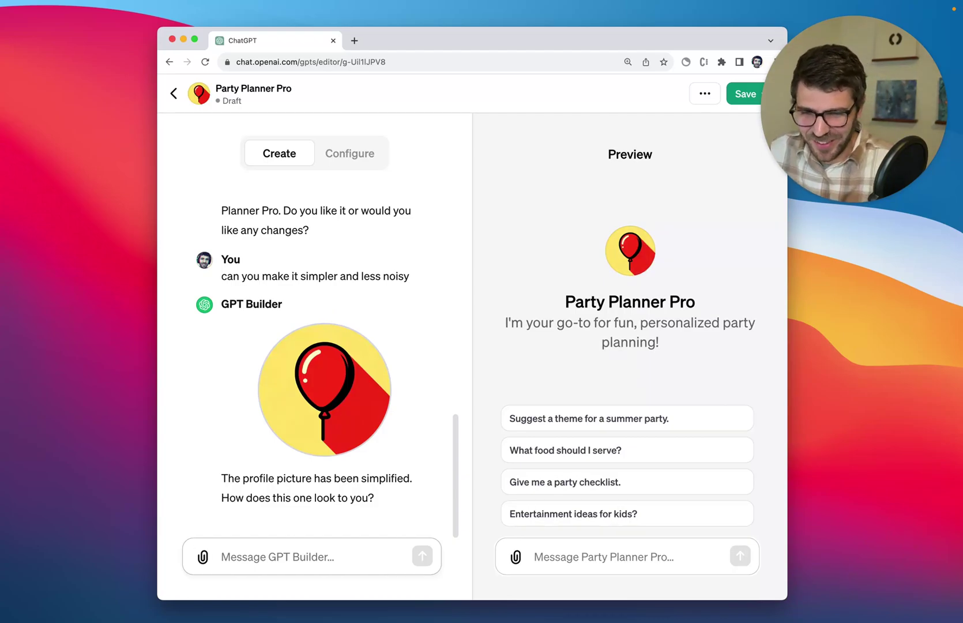
type("that works")
key("Return")
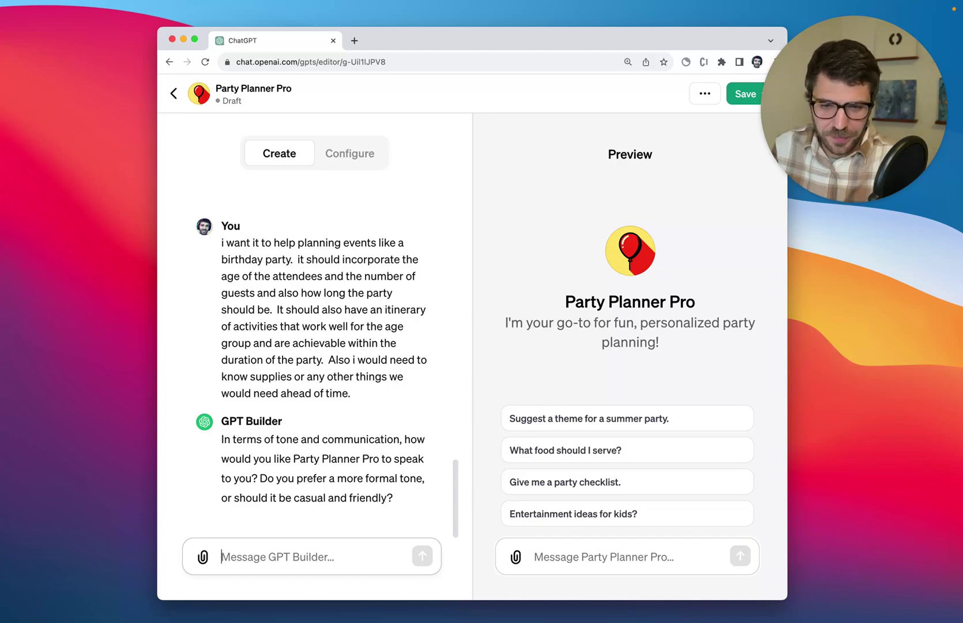
- Give Party Planner Pro a casual and friendly tone
type("casual and friendly")
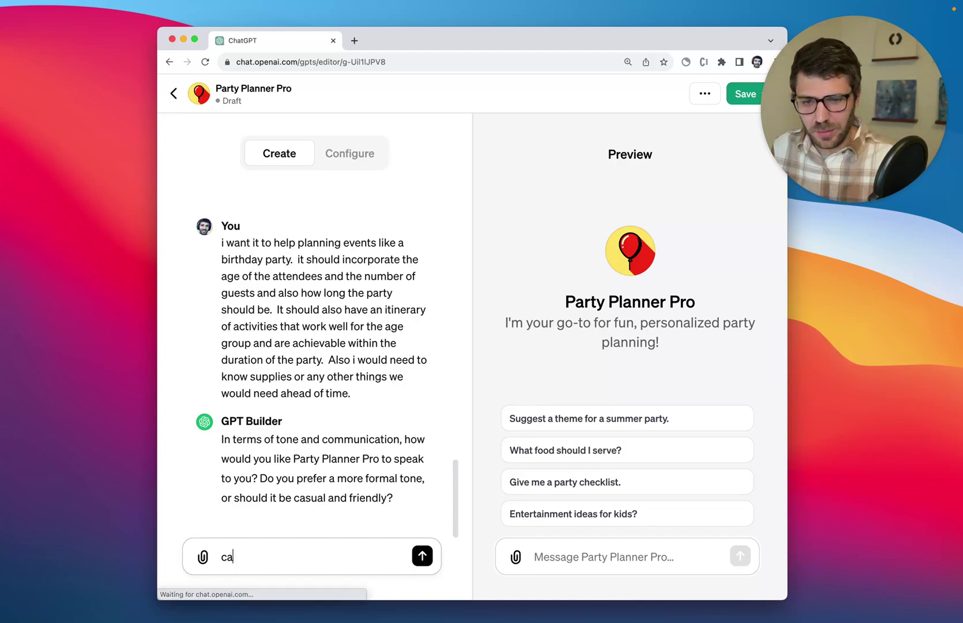
key("Return")
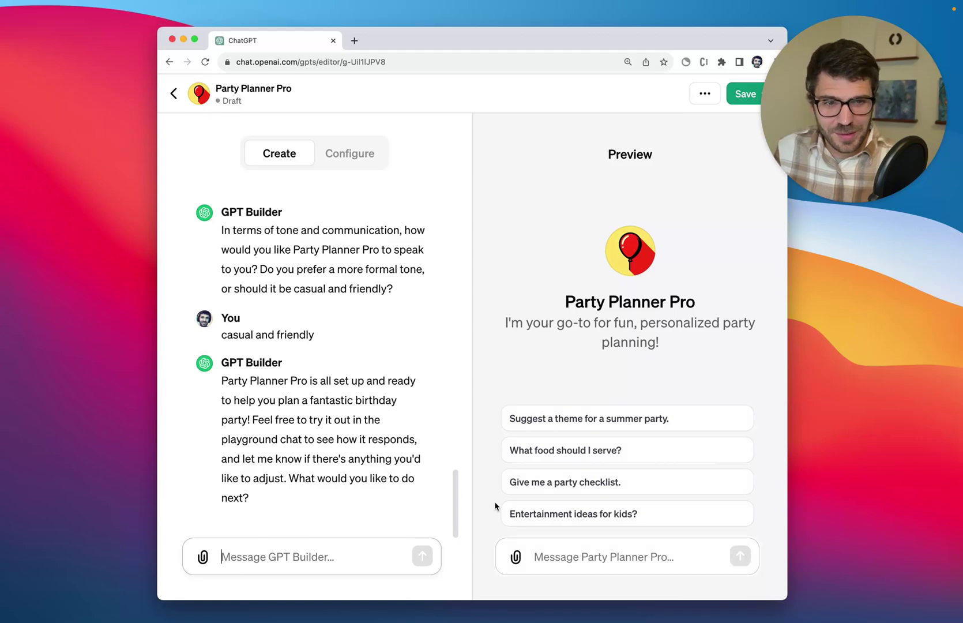
left_click(548, 556)
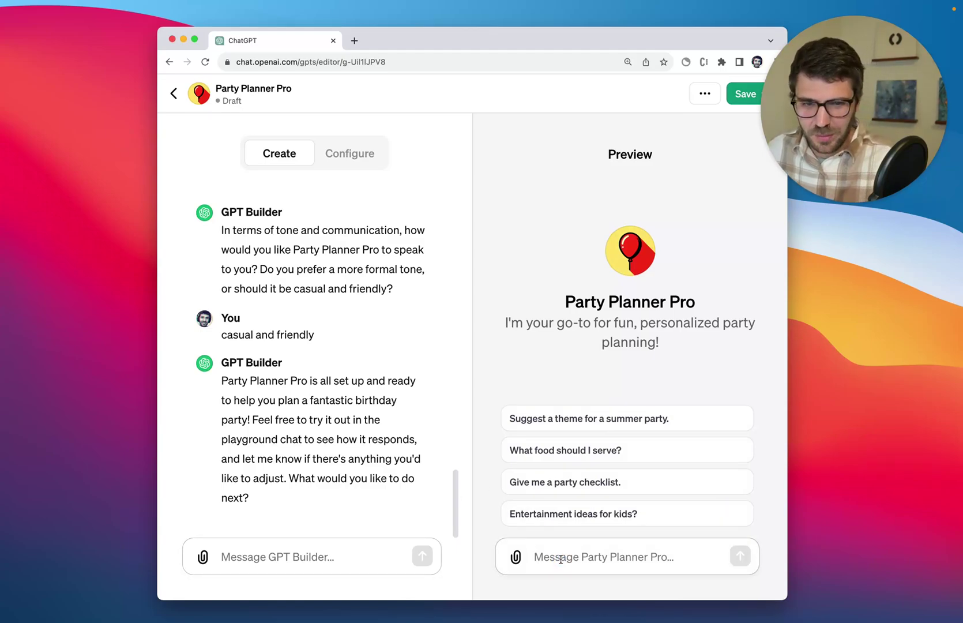
- Ask the Preview for birthday party ideas for a son turning 9
type("I'd like throw a birthday party for my son ")
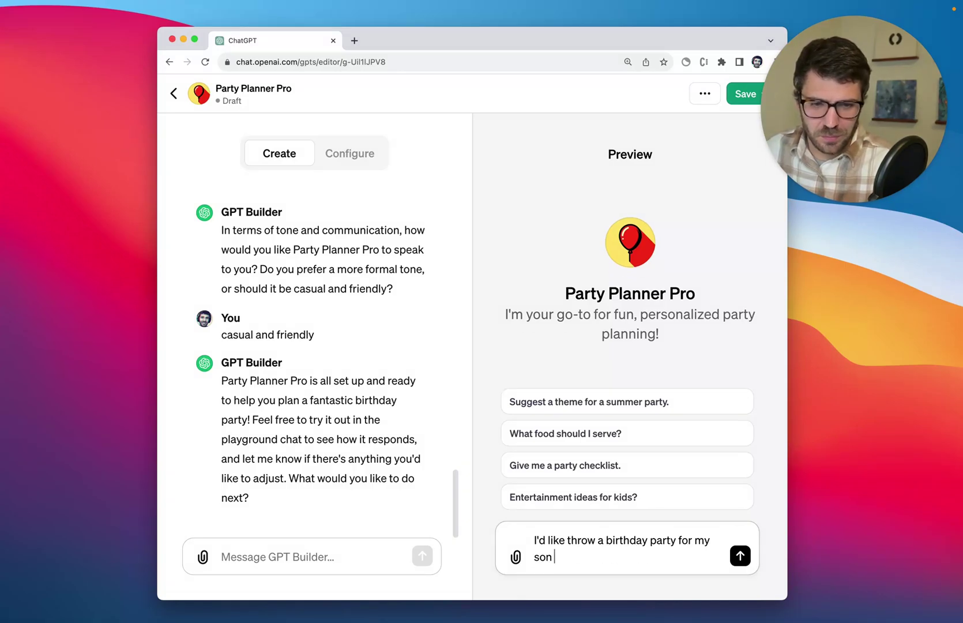
type("who is turning 9 can you give me some ideas?")
key("Return")
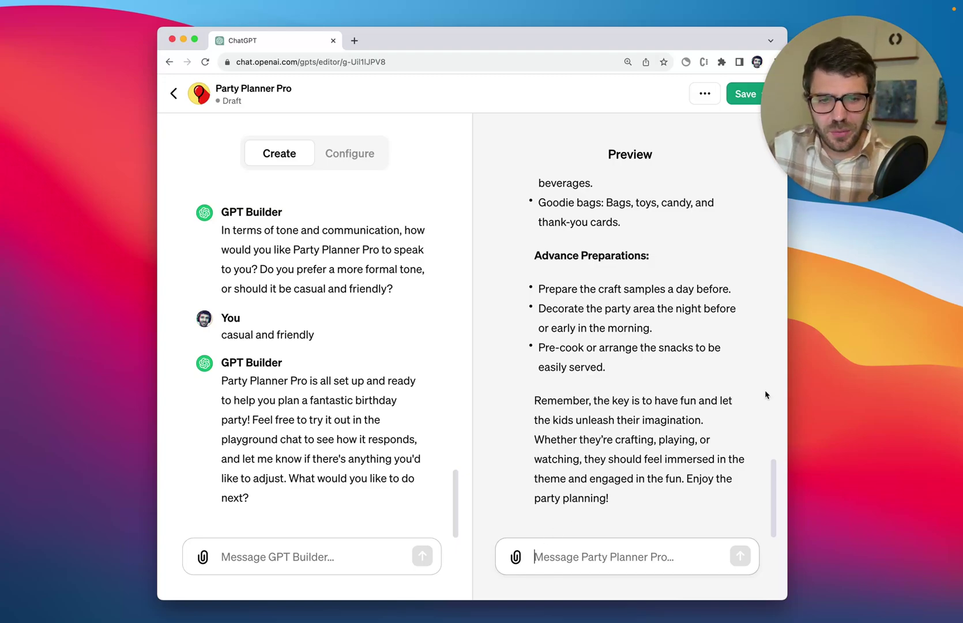
- Ask Preview for a robotics party activity using a 3D printer, with kids assembling pre-made parts
scroll(651, 419, "up", 5)
scroll(644, 417, "up", 5)
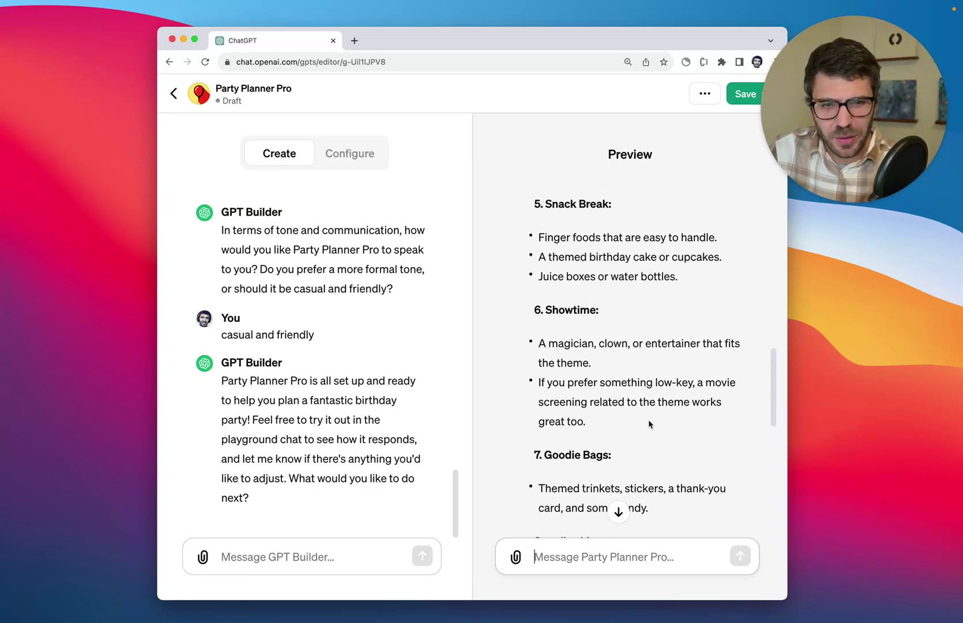
scroll(646, 418, "down", 10)
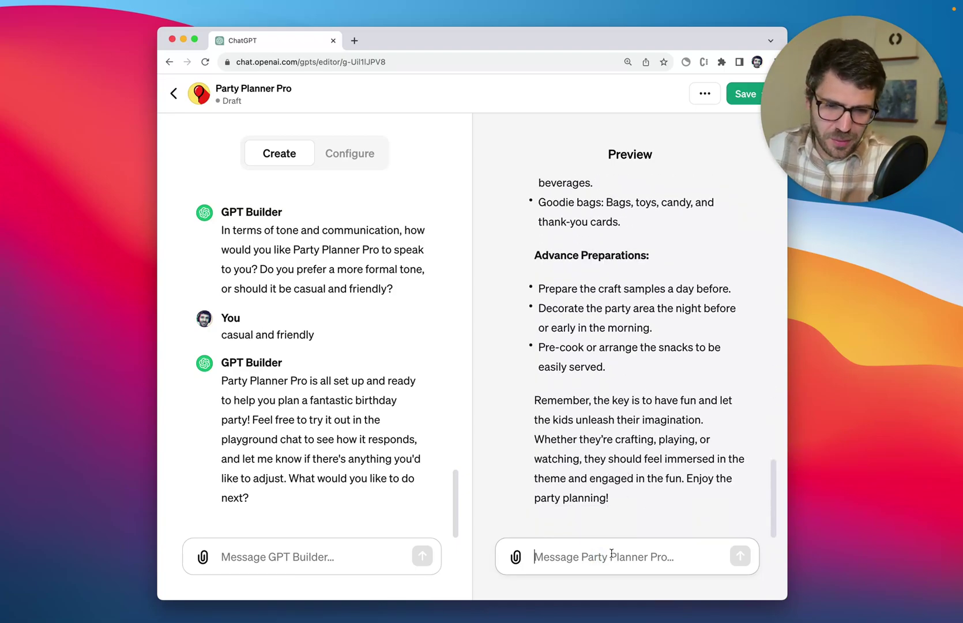
type("I'd like to throw a party for my son who is interested in robotics, we have a 3d printer and I am familiar with arduino, can you suggest an activity where I can plan some ide")
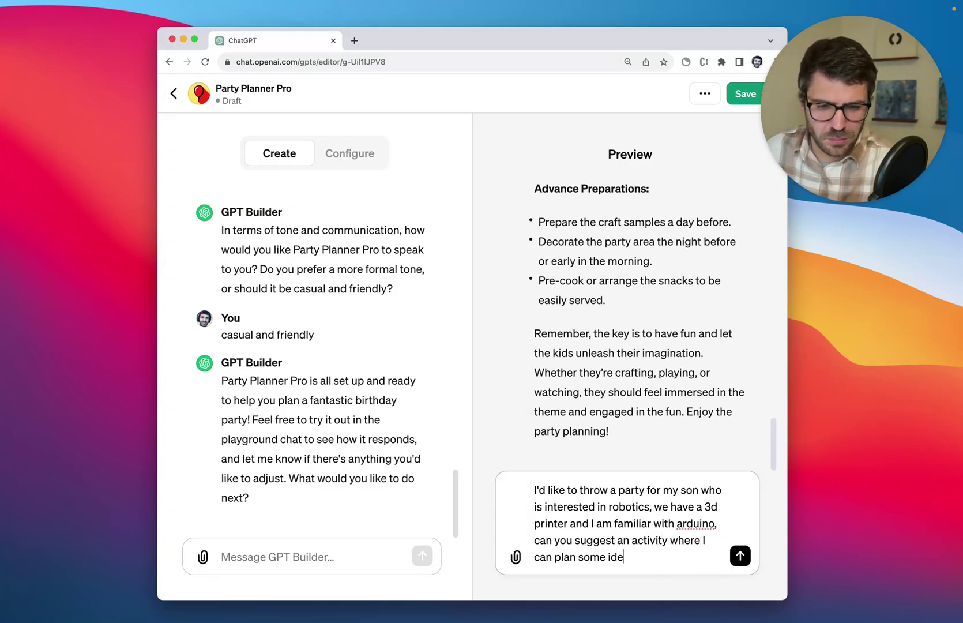
key("BackSpace")
key("BackSpace")
key("BackSpace")
key("BackSpace")
key("BackSpace")
key("BackSpace")
key("BackSpace")
key("BackSpace")
key("BackSpace")
key("BackSpace")
key("BackSpace")
key("BackSpace")
type("ut some things together ahead of time but let the kids assemble or have an activi")
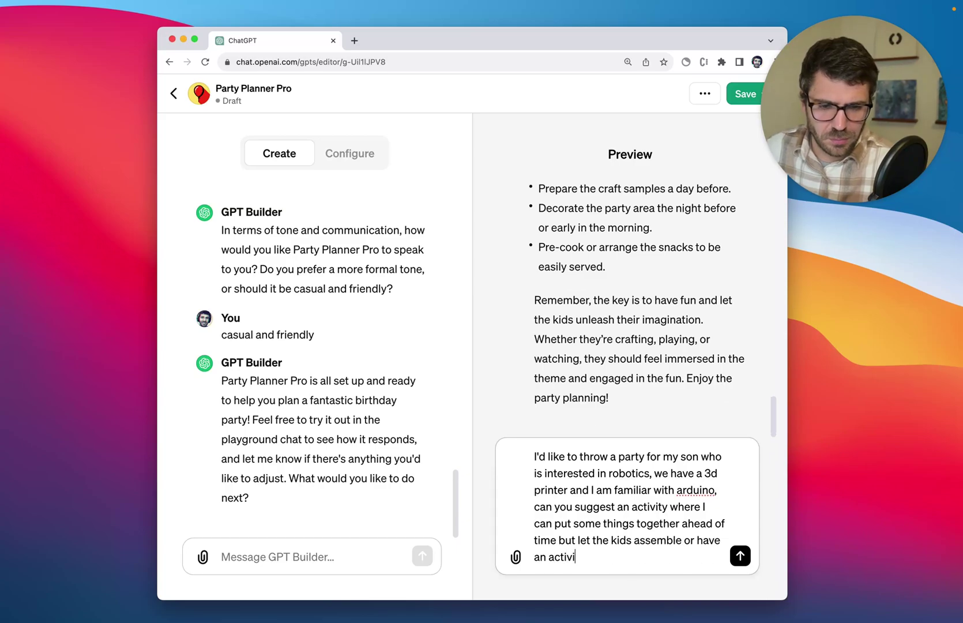
type("ty that involves them having their own custom robot?")
key("Return")
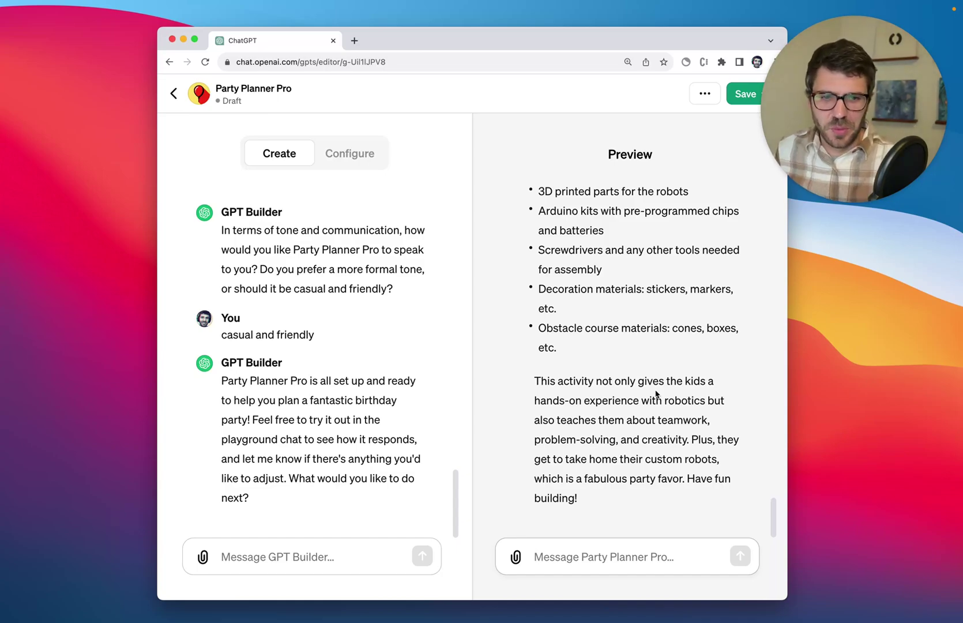
- Read through the robot-building activity plan down to the end of the reply
scroll(658, 327, "up", 8)
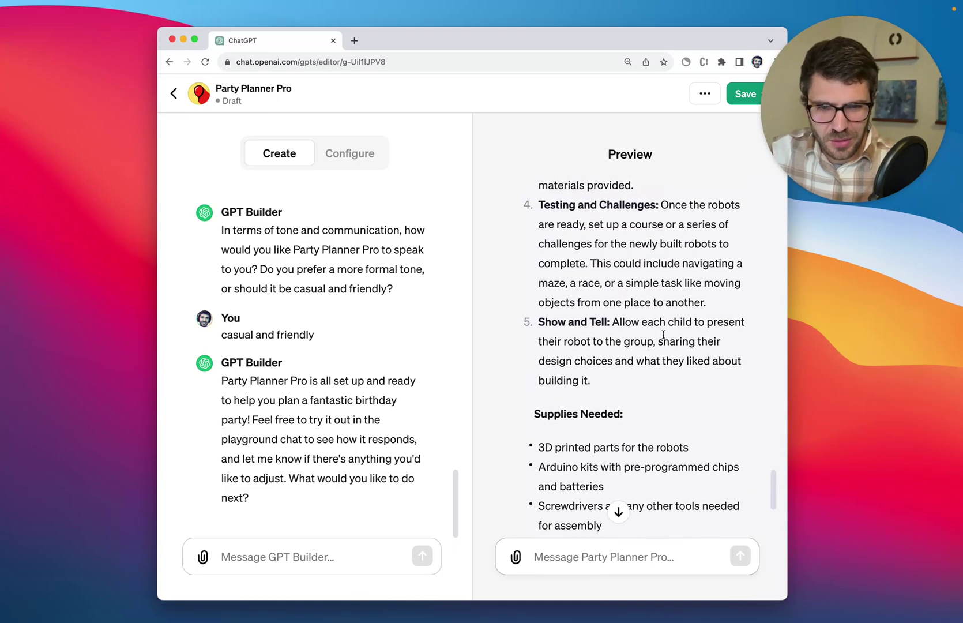
scroll(663, 334, "up", 8)
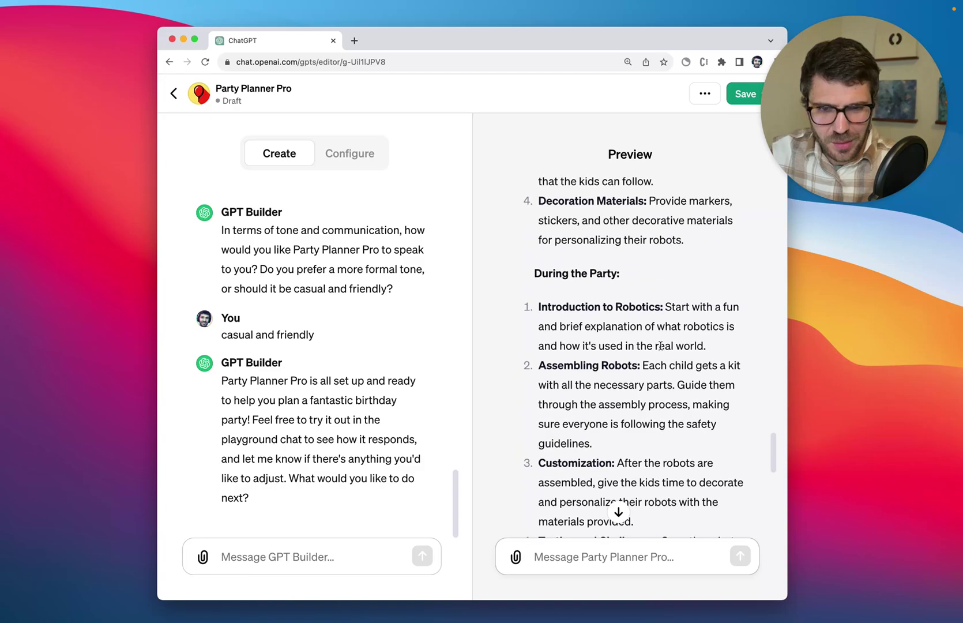
left_click(618, 511)
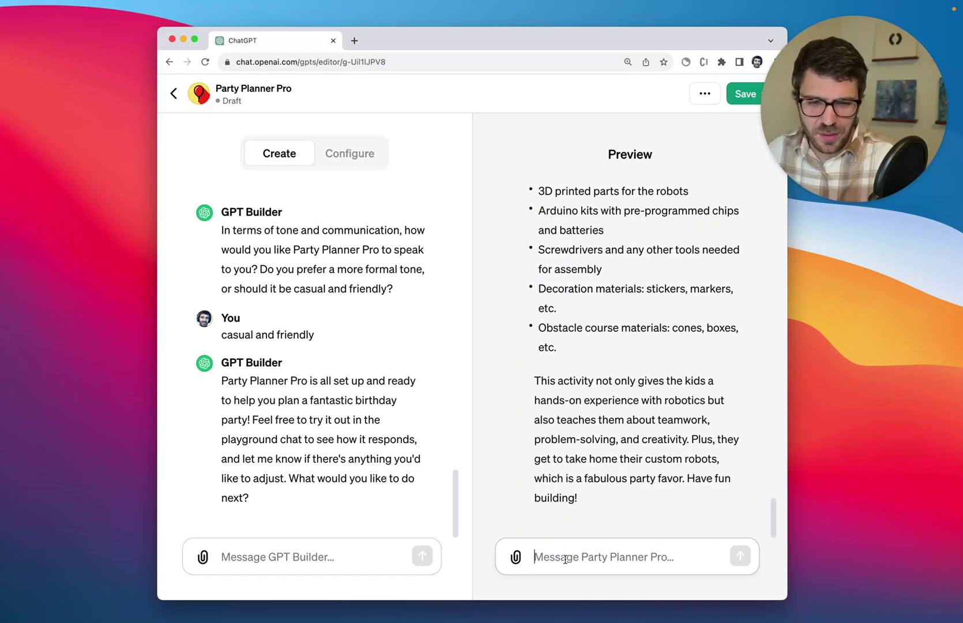
left_click(566, 558)
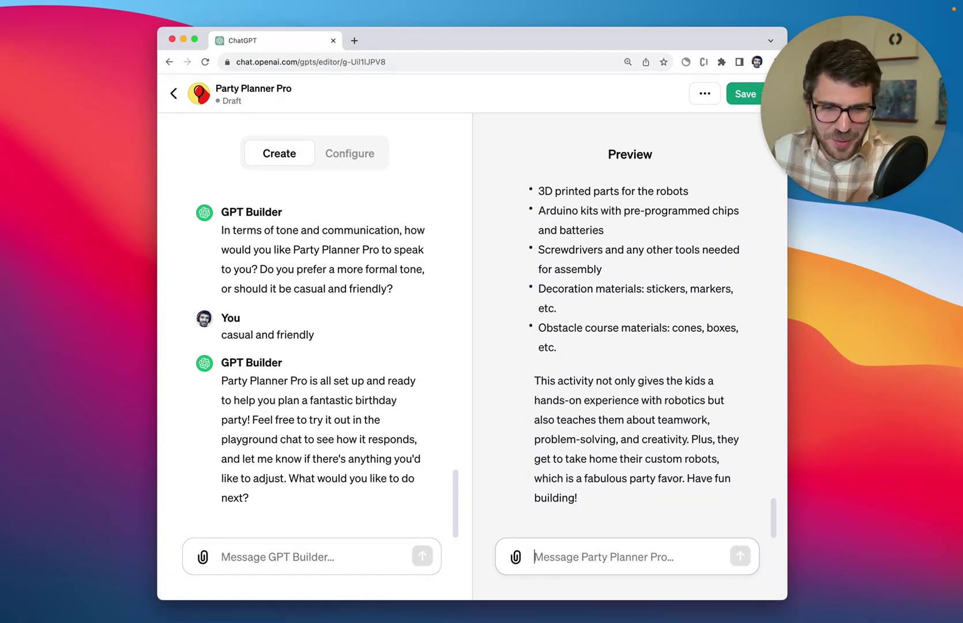
- Ask which robot build 9-year-olds could finish within an hour
type("what specific robot build would be easy enough to achieve in this")
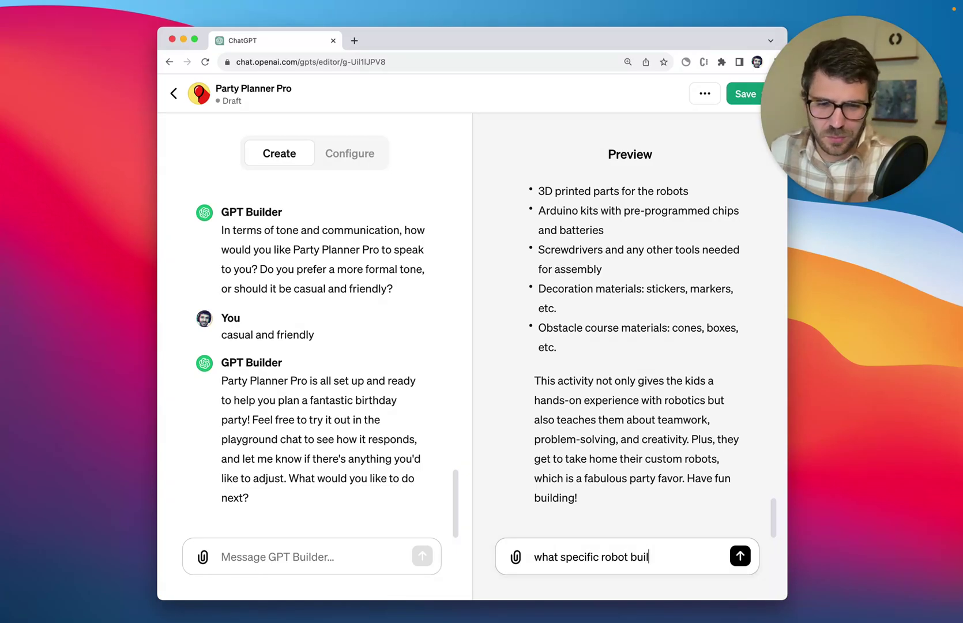
key("BackSpace")
key("BackSpace")
key("BackSpace")
key("BackSpace")
type("within an hour for 9-year-olds")
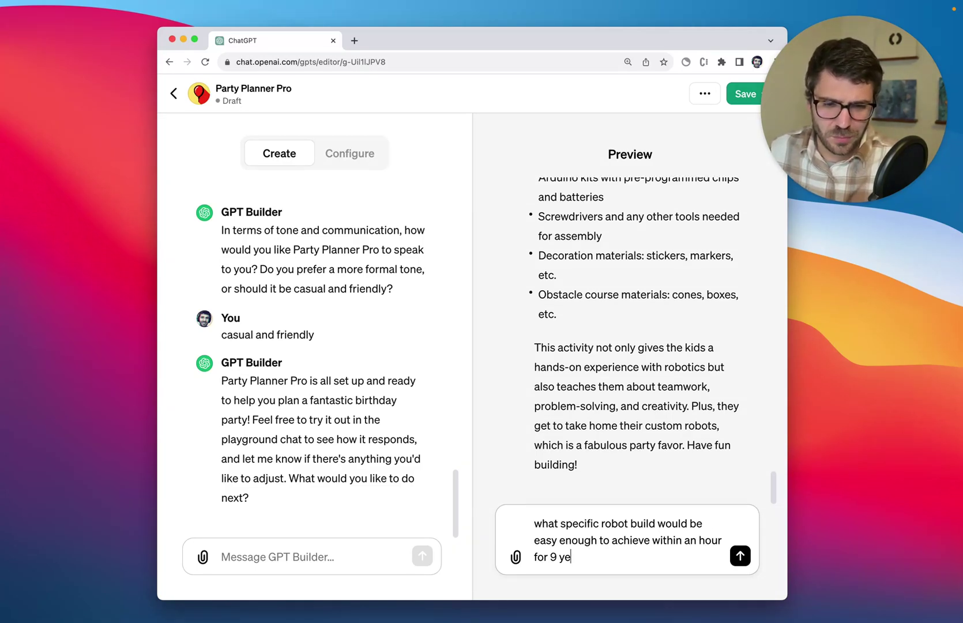
key("Return")
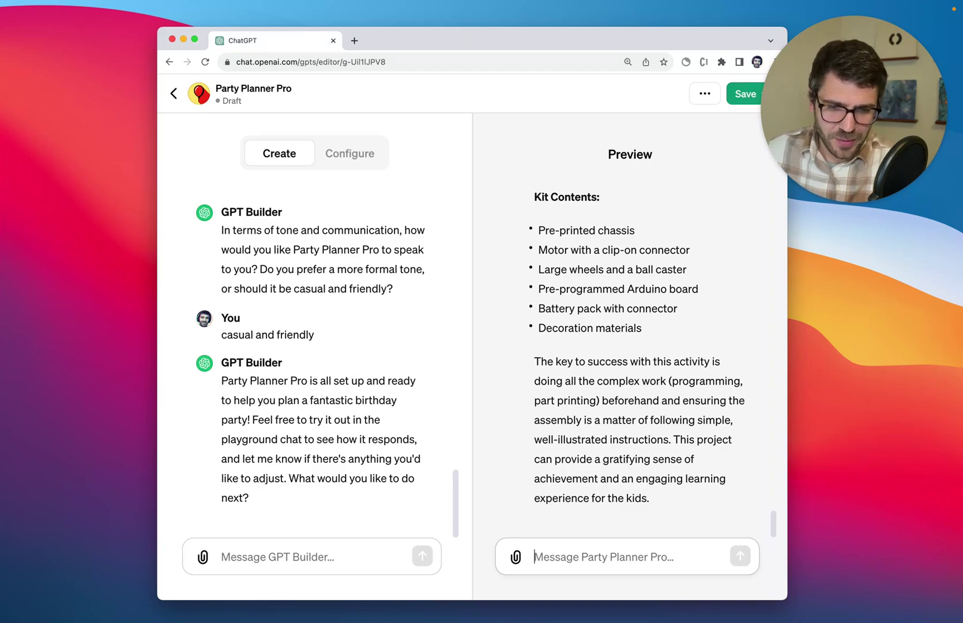
- Request links and tutorials for 3D models and code, then open the cited robot chassis results
type("do you have any links, tutorials or resources for getting 3d mo")
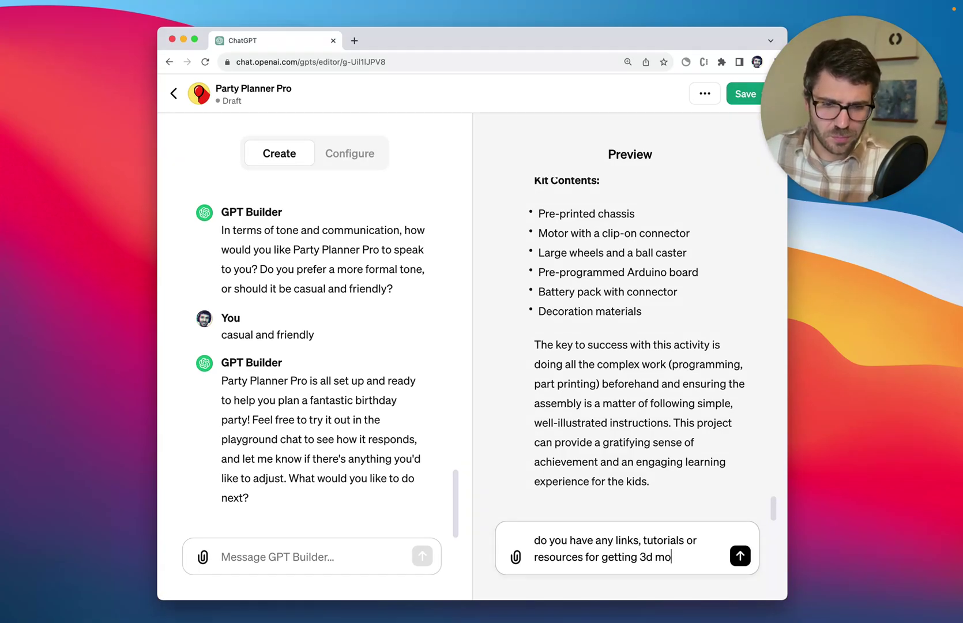
type("dels for printing or for the arduino parts and code?")
key("Return")
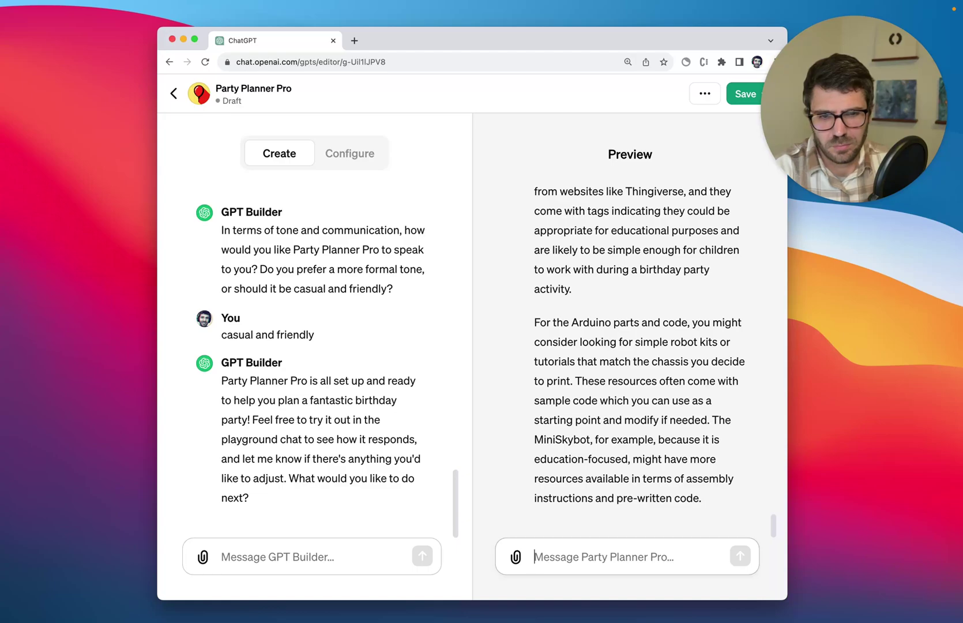
scroll(675, 372, "up", 6)
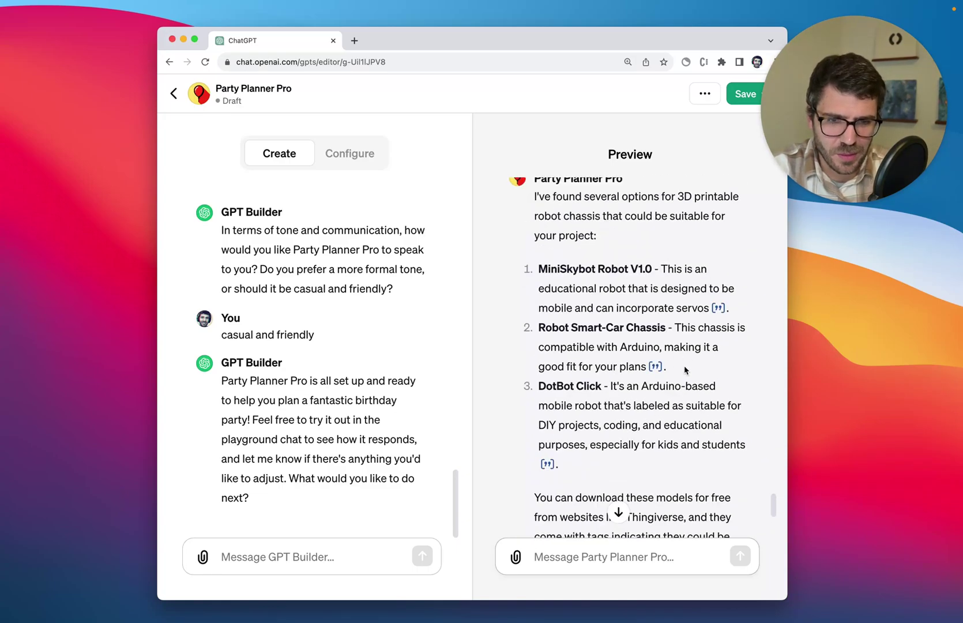
left_click(719, 307)
- Open MiniSkybot Robot V1.0, view its battery pack, servo wheel and caster renders, and read the summary
scroll(397, 295, "down", 5)
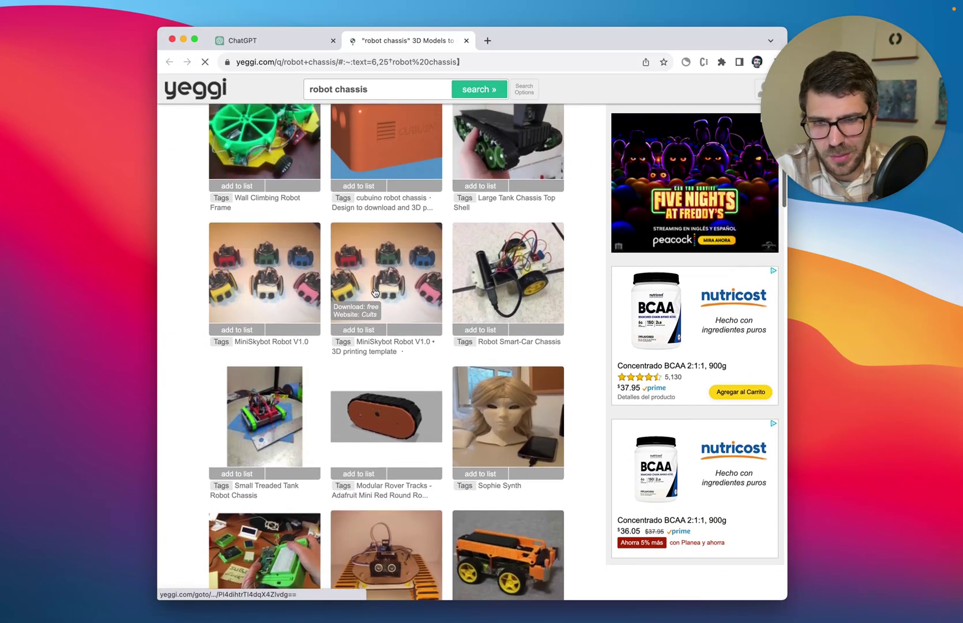
left_click(293, 277)
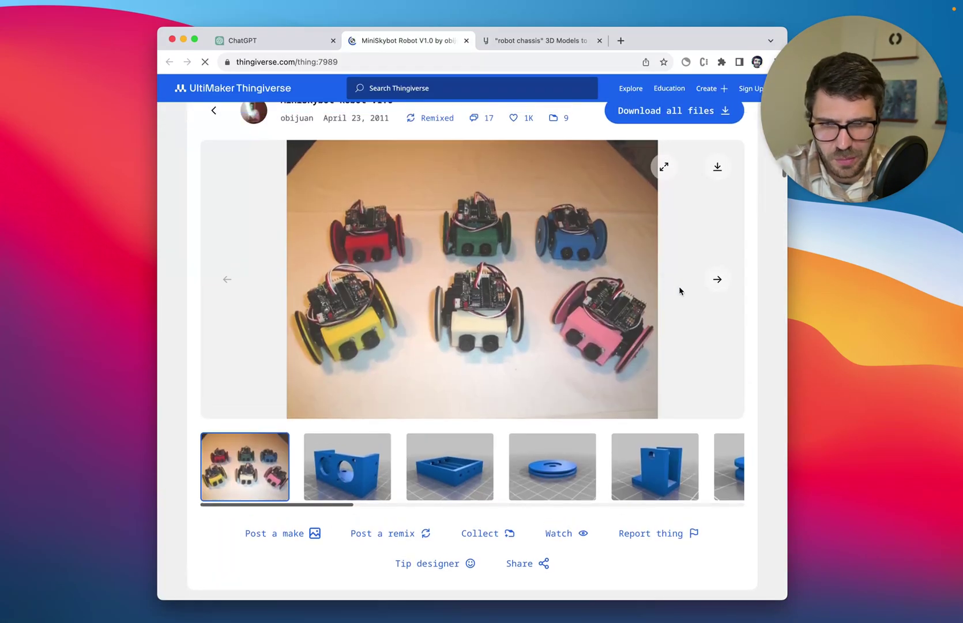
left_click(719, 281)
left_click(718, 281)
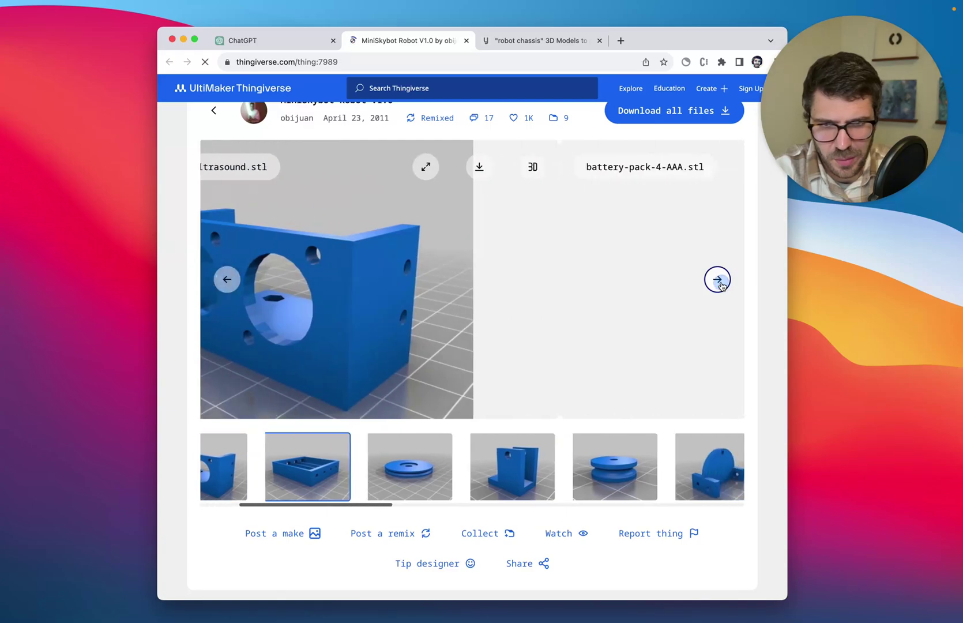
left_click(718, 281)
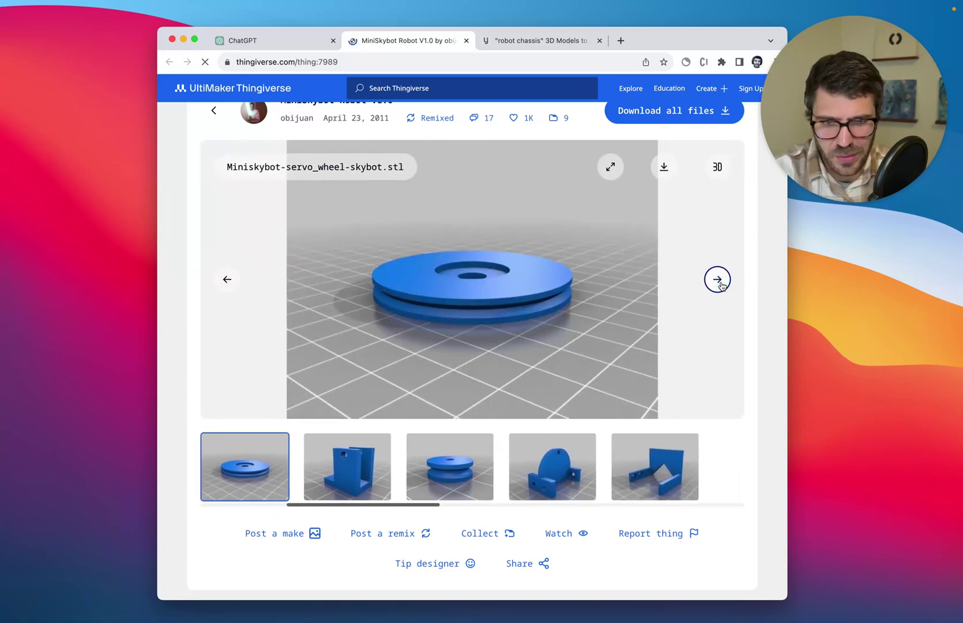
left_click(719, 281)
scroll(472, 264, "down", 6)
scroll(472, 265, "down", 5)
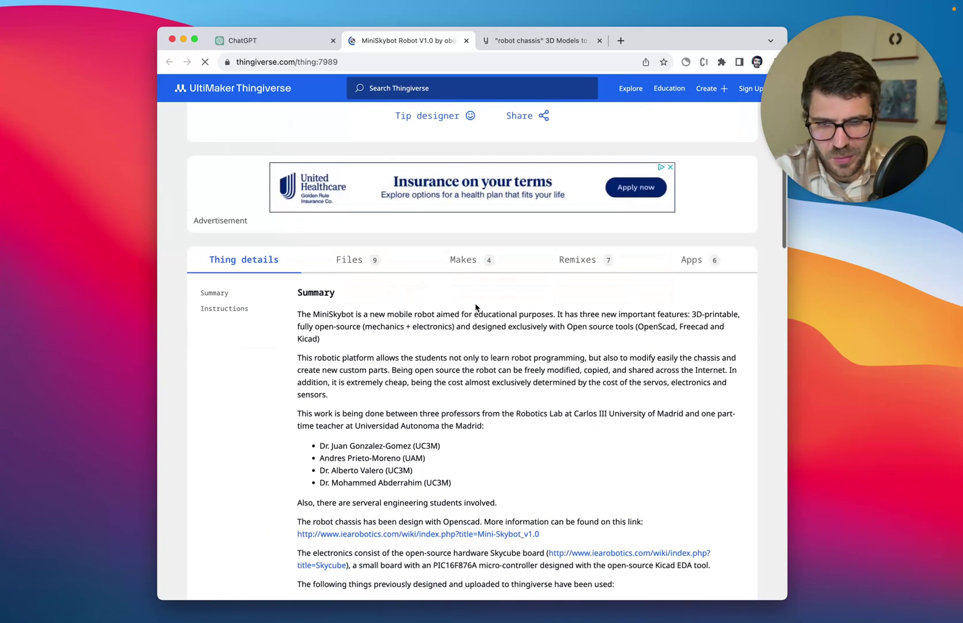
scroll(479, 277, "down", 3)
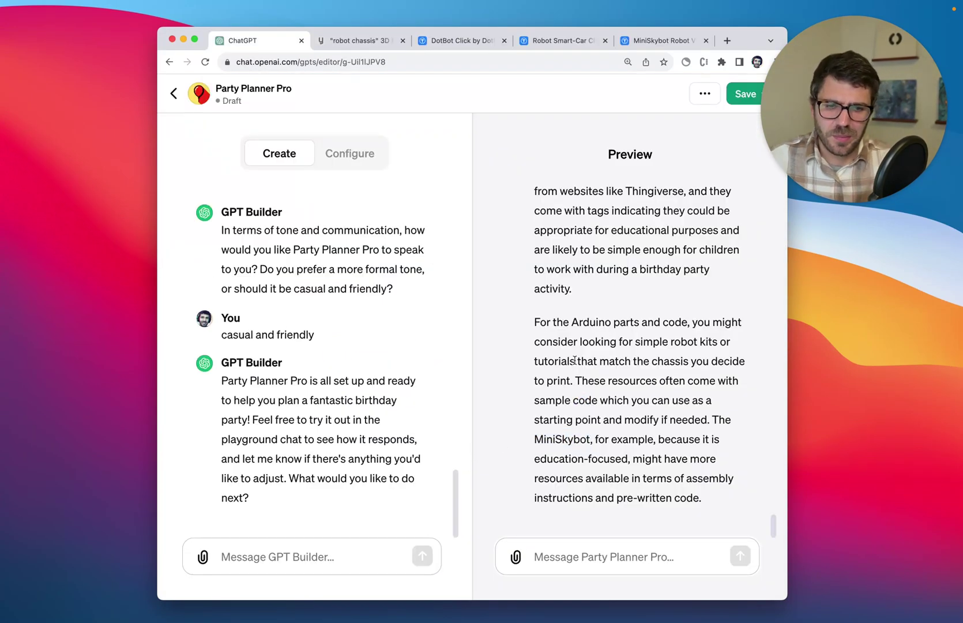
- Save Party Planner Pro with link-only sharing and confirm publishing
scroll(604, 375, "up", 5)
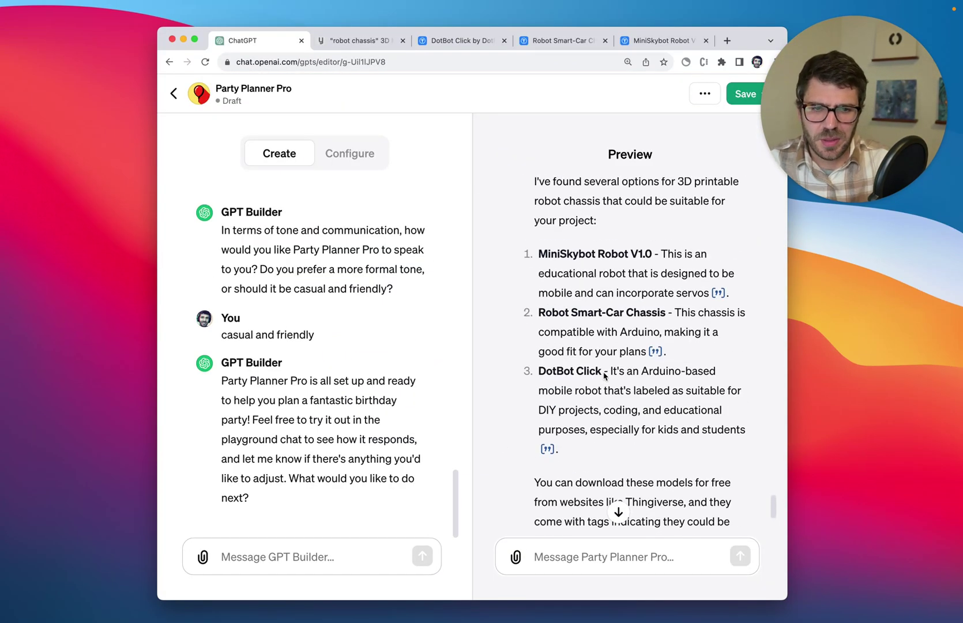
scroll(604, 375, "down", 6)
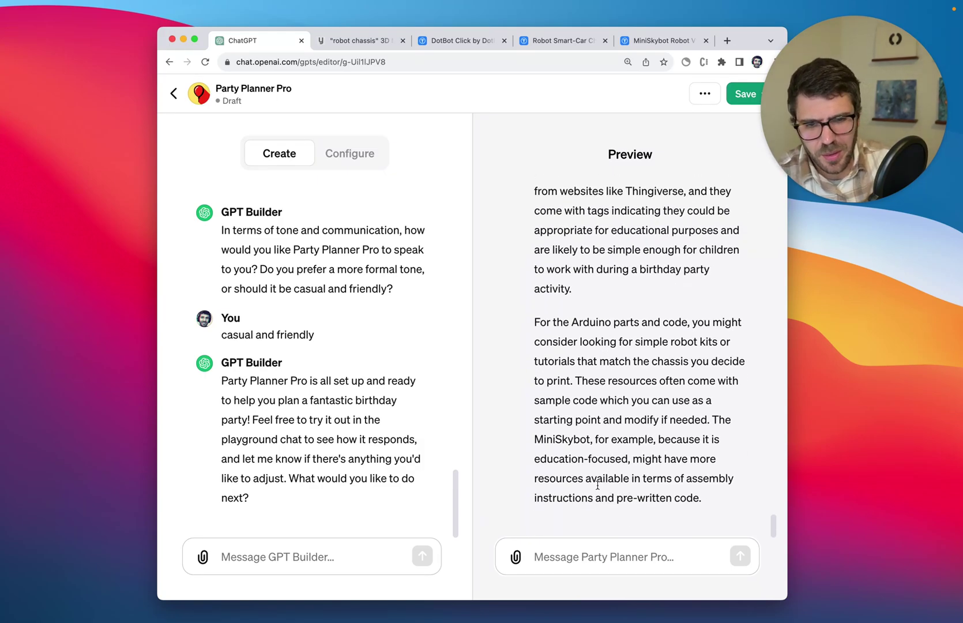
scroll(581, 431, "up", 4)
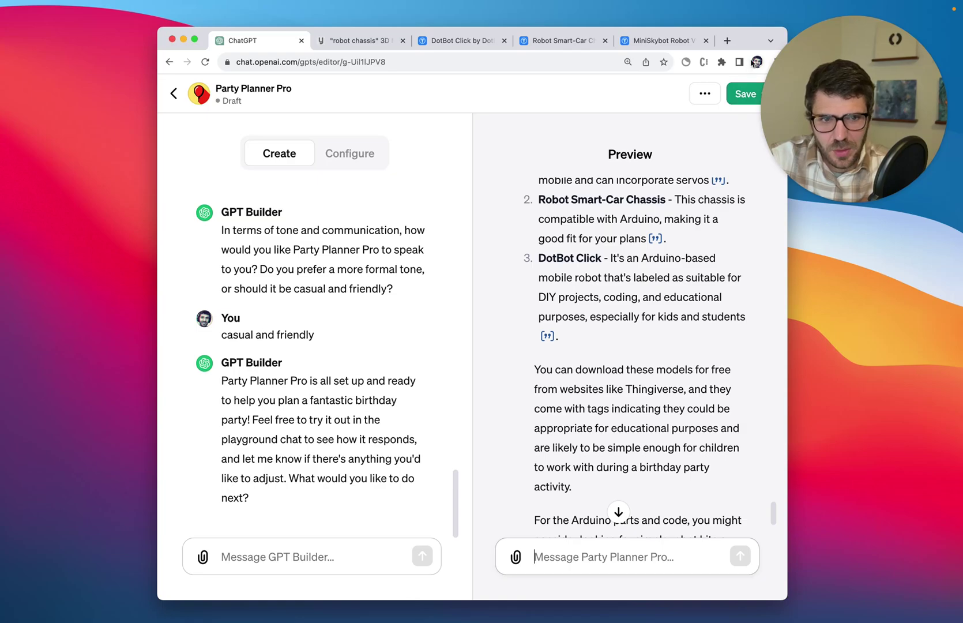
left_click(785, 168)
left_click(761, 243)
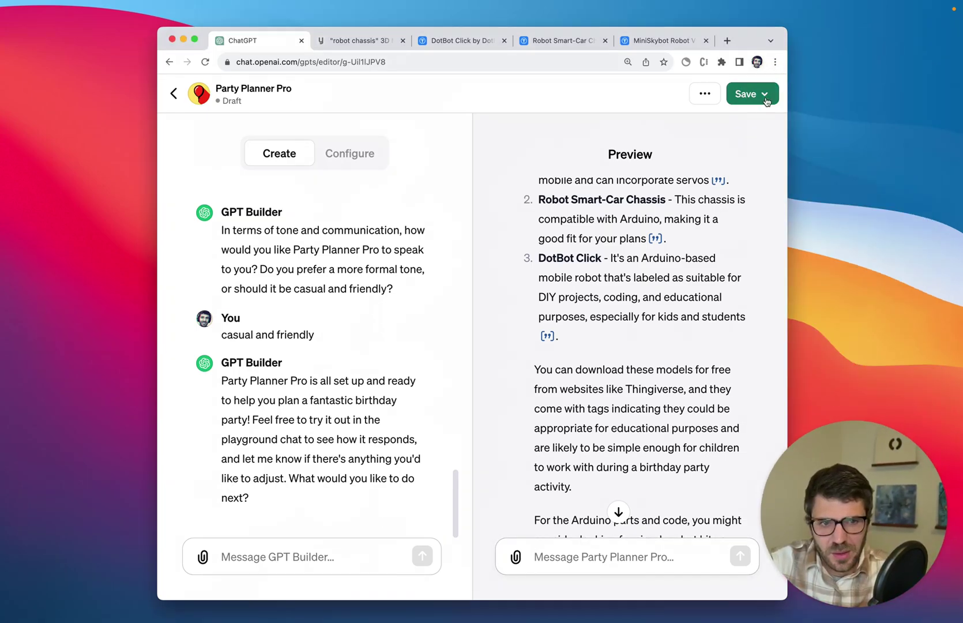
left_click(750, 94)
left_click(695, 298)
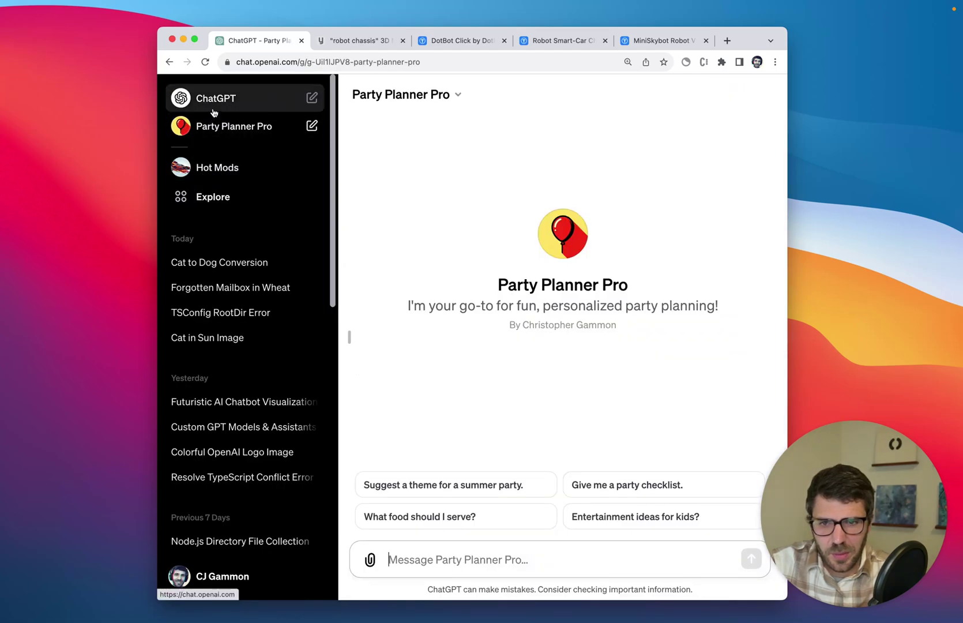
- Start a new GPT, visit its Configure form and Add actions panel, then return to My GPTs listing Party Planner Pro
left_click(214, 199)
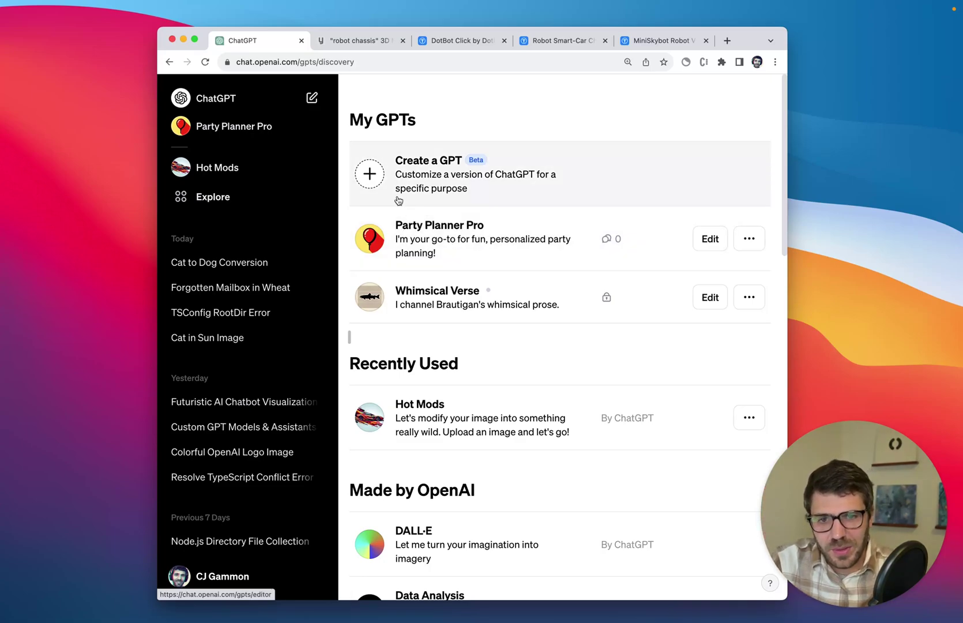
left_click(378, 173)
left_click(366, 163)
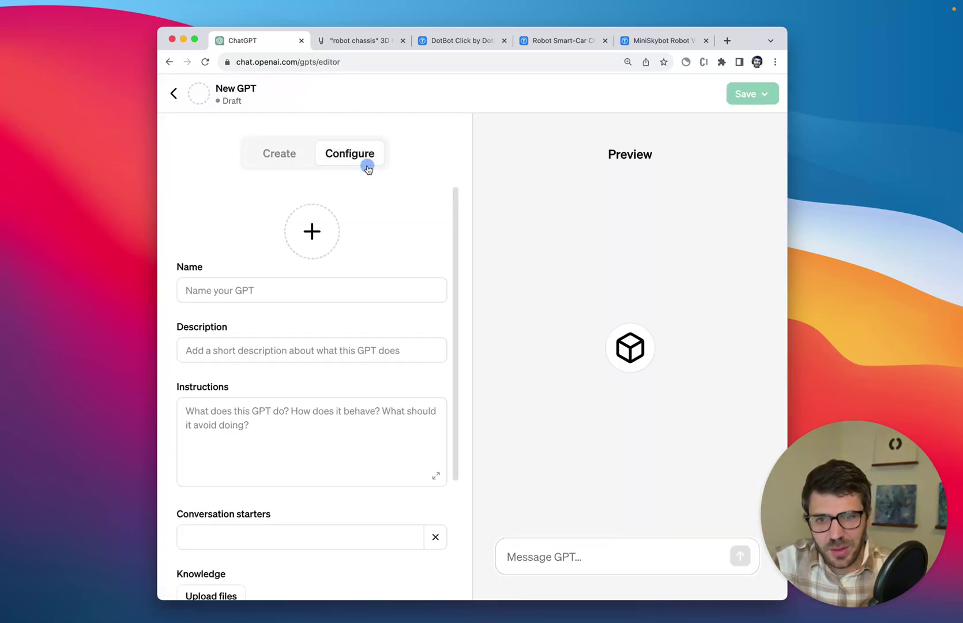
scroll(347, 460, "down", 3)
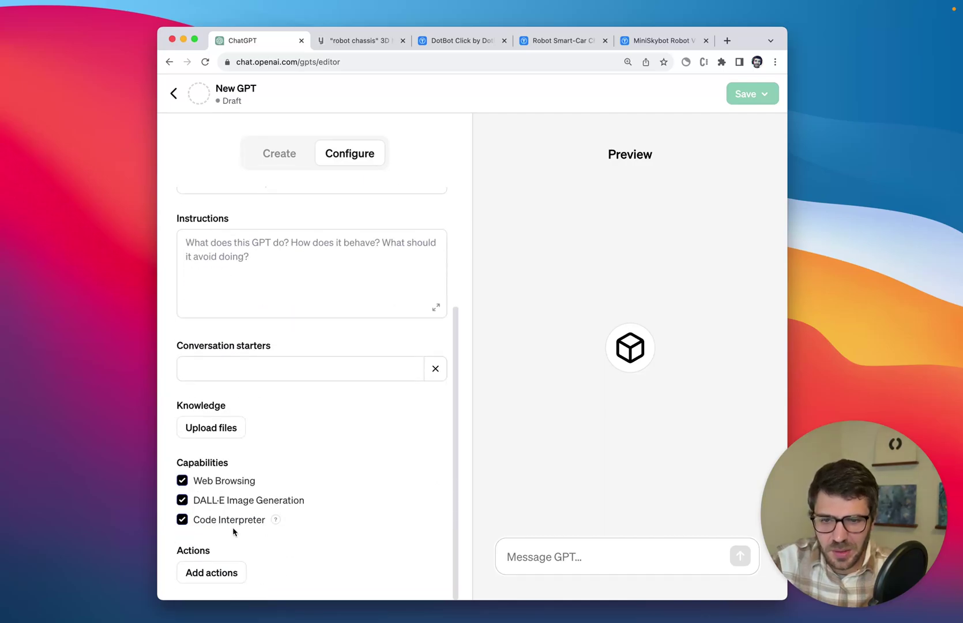
left_click(208, 578)
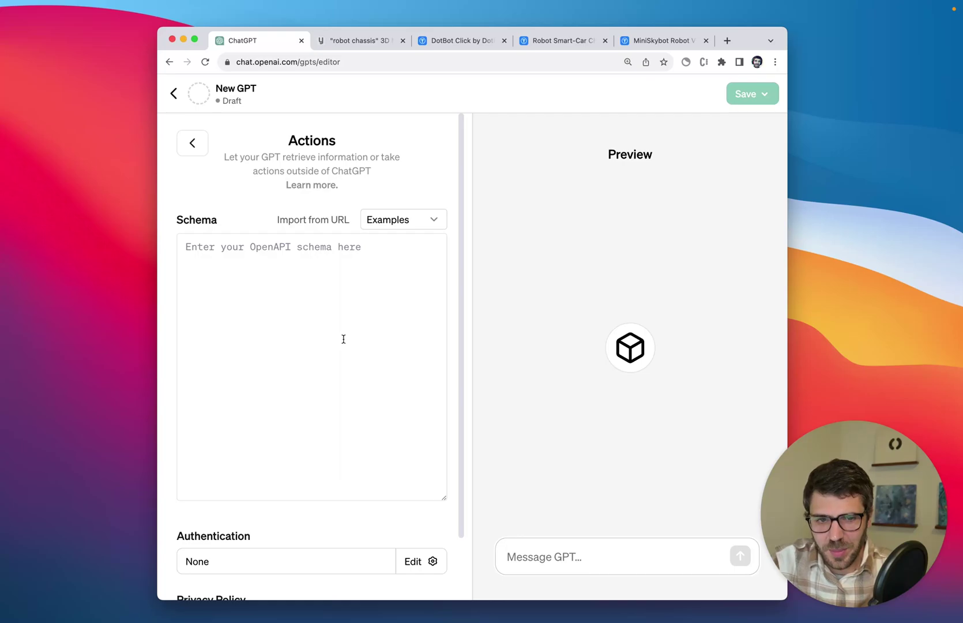
left_click(177, 98)
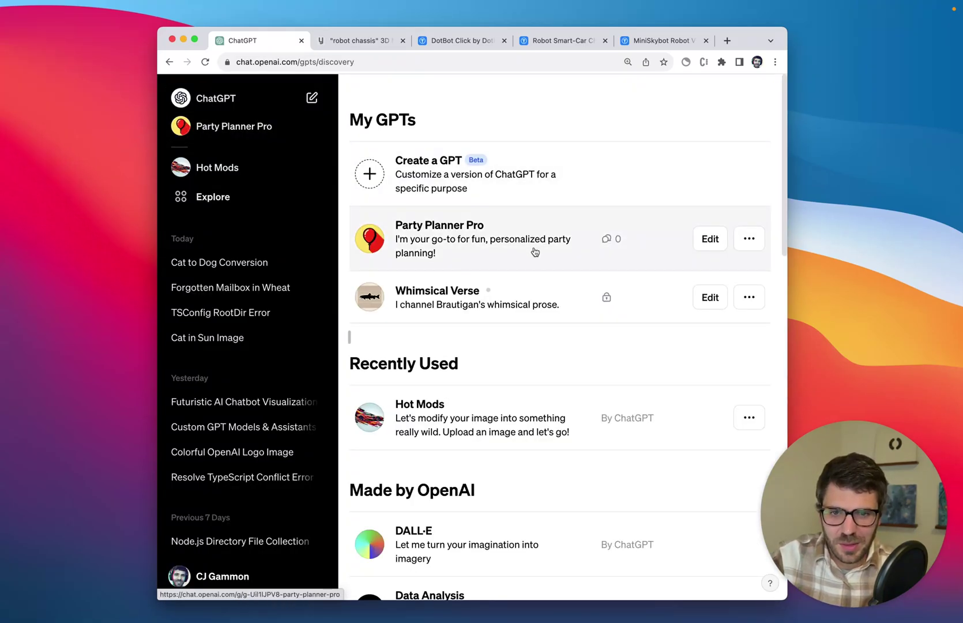